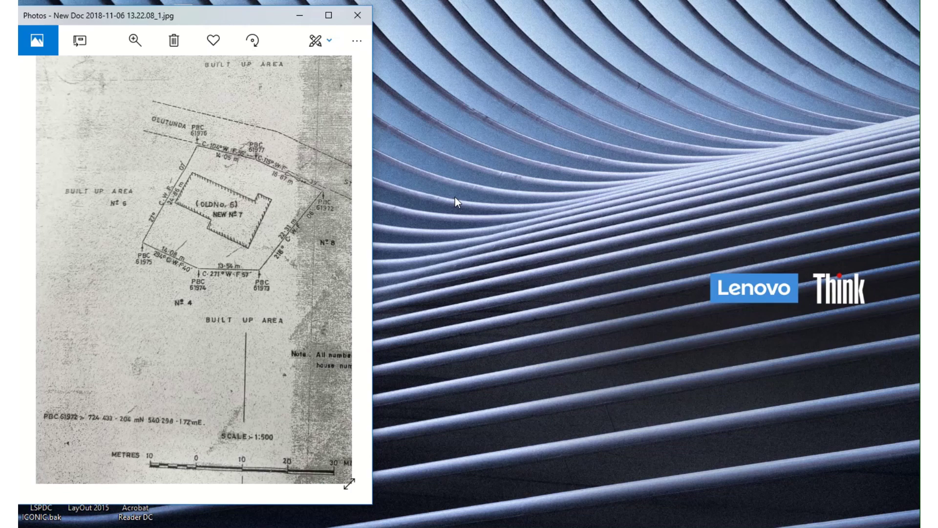
# - Launch Notepad beside the survey plan and enter _pline as the script's first line
pyautogui.press('super')
pyautogui.press('super')
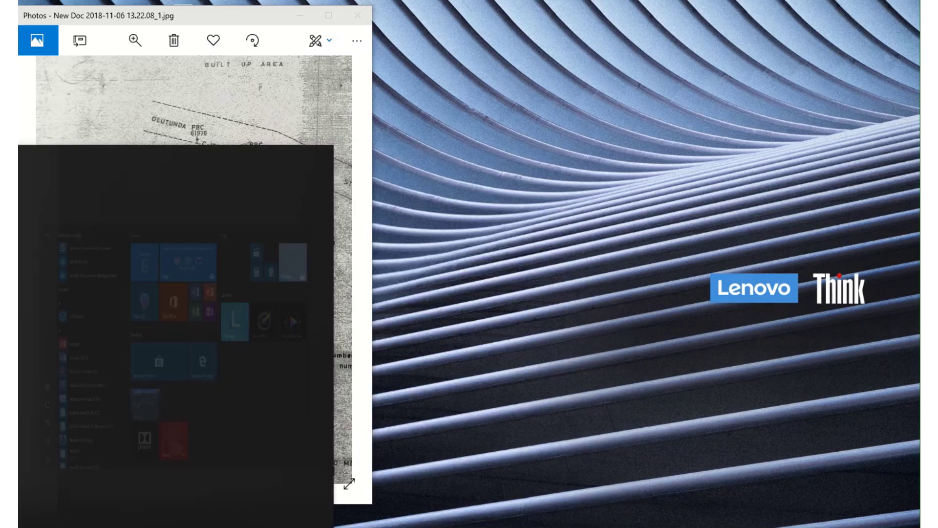
pyautogui.write('no')
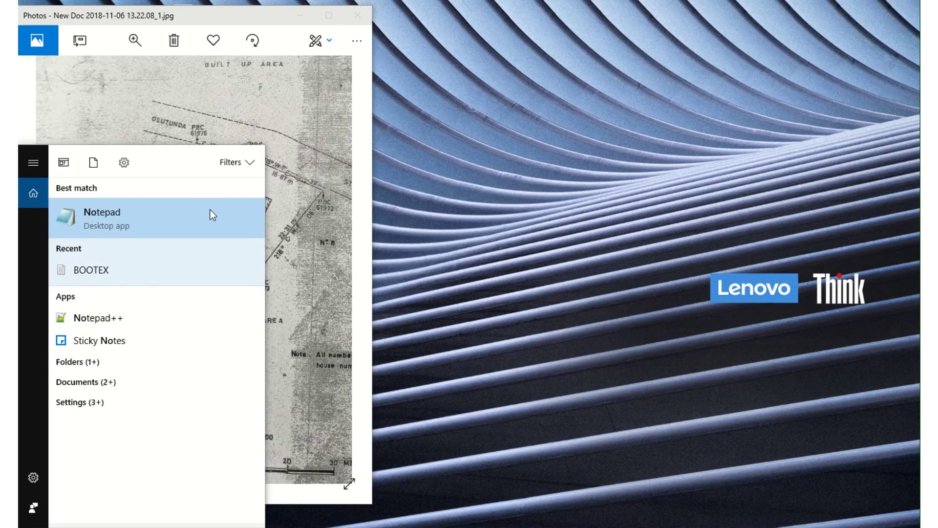
pyautogui.click(210, 210)
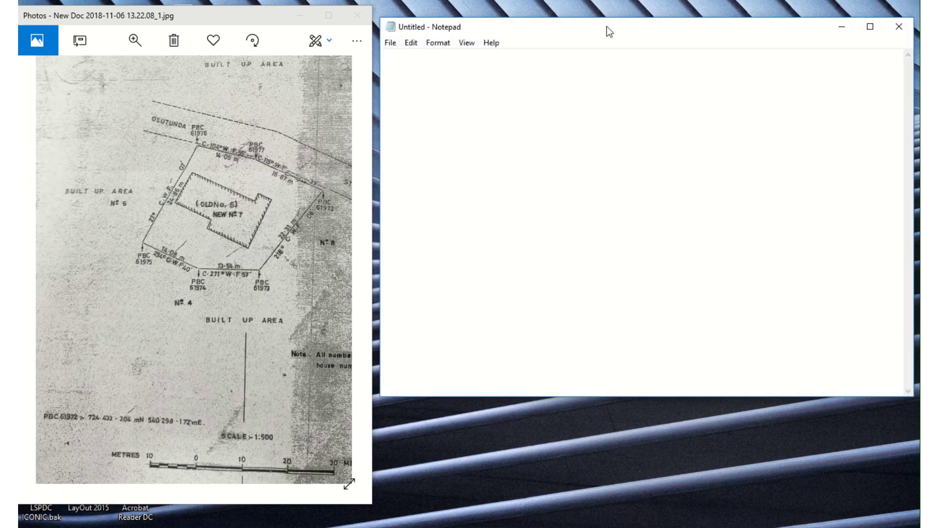
pyautogui.moveTo(609, 32); pyautogui.dragTo(604, 23)
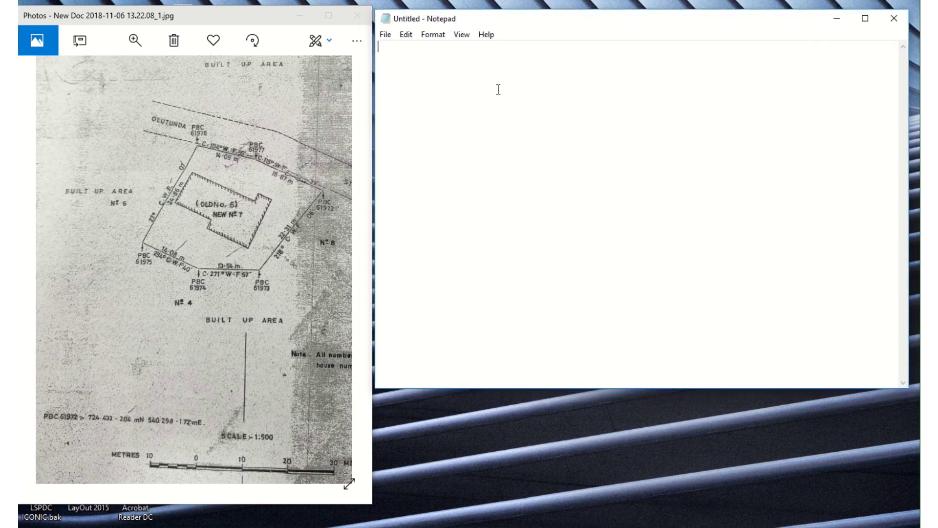
pyautogui.write('_p1')
pyautogui.write('ine')
pyautogui.press('Return')
# - Zoom and pan the survey plan in Photos to the beacon coordinate note near the scale bar
pyautogui.click(145, 38)
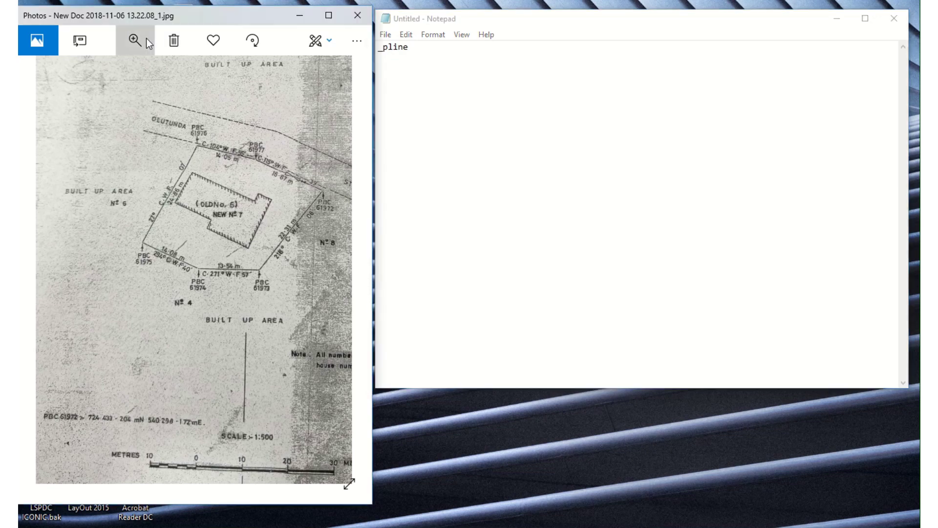
pyautogui.moveTo(122, 433); pyautogui.dragTo(80, 452)
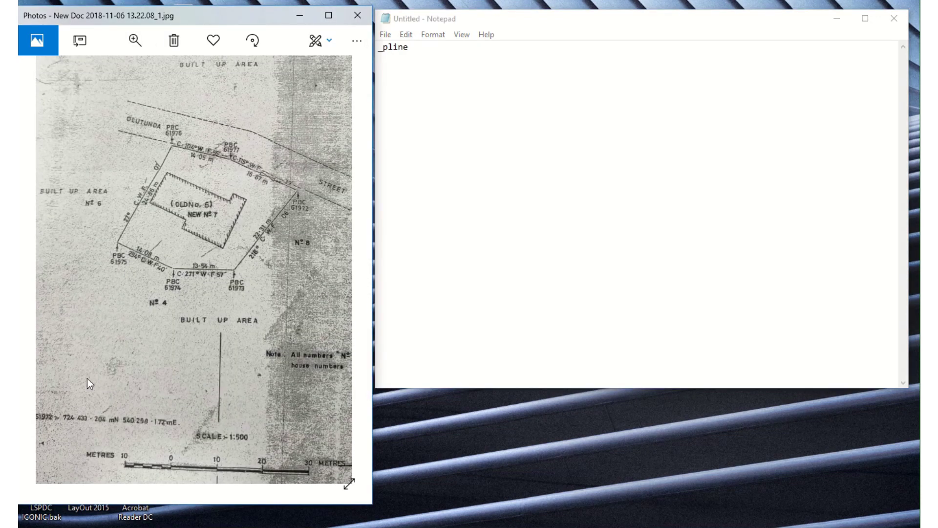
pyautogui.click(135, 40)
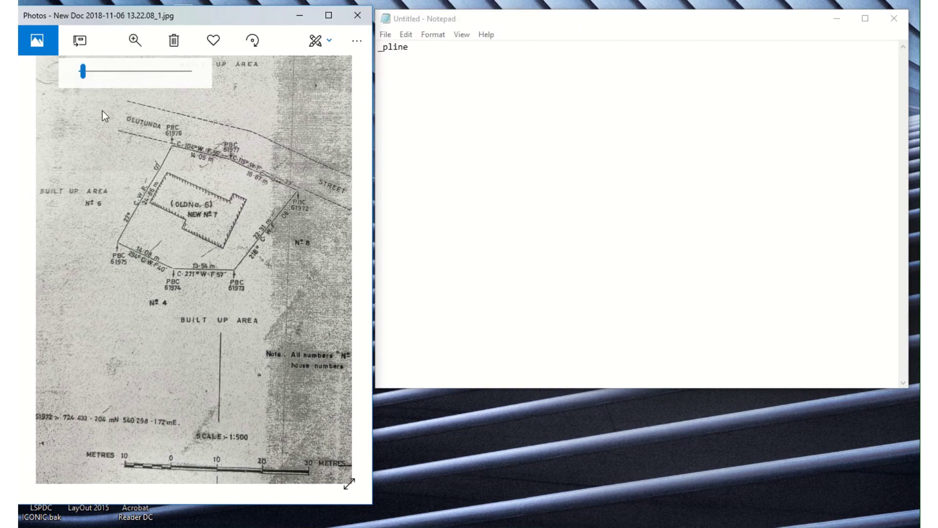
pyautogui.moveTo(84, 74); pyautogui.dragTo(89, 72)
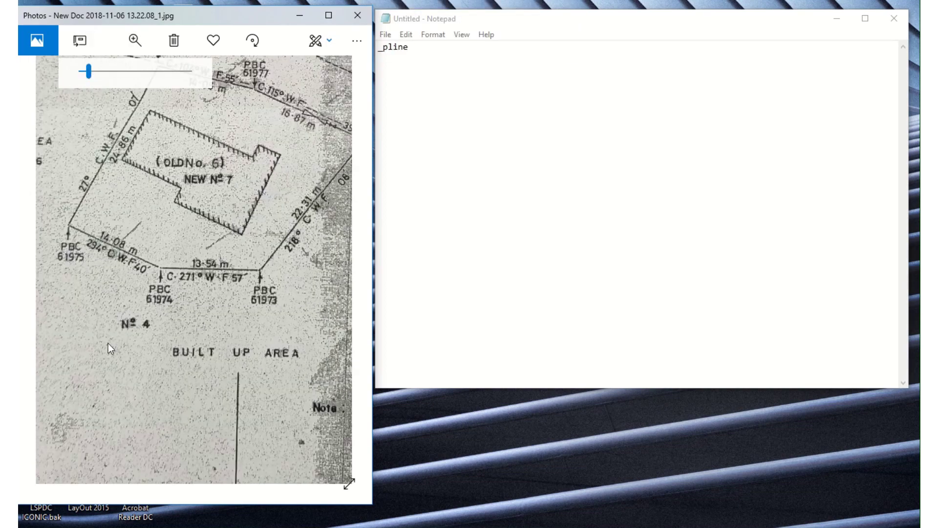
pyautogui.moveTo(108, 343); pyautogui.dragTo(209, 345)
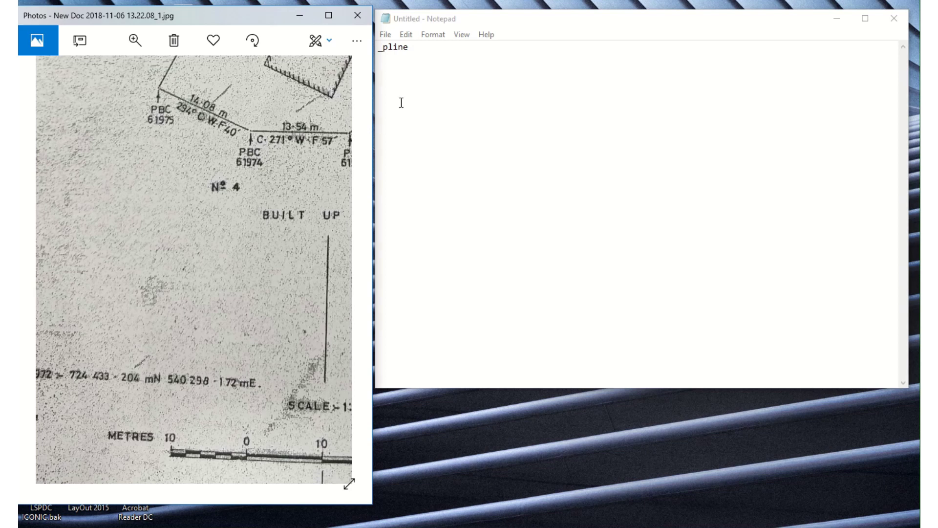
pyautogui.click(379, 62)
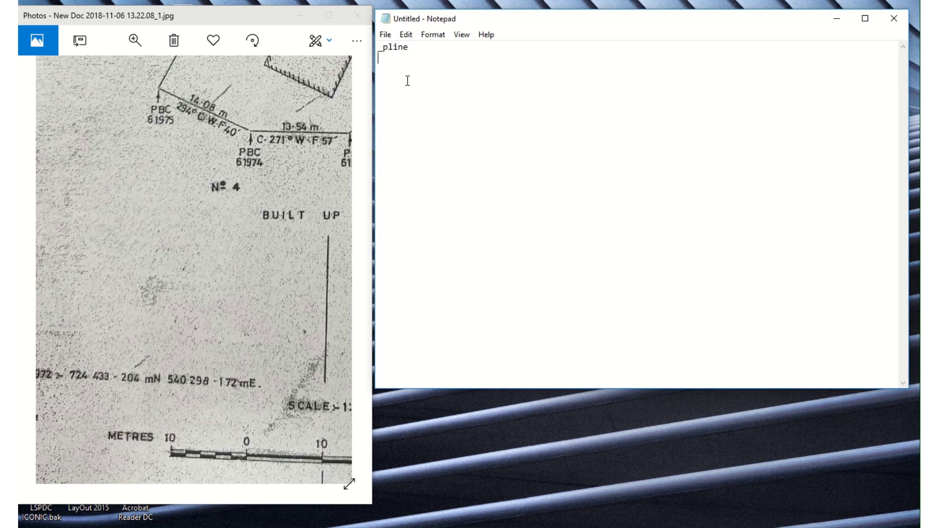
# - Enter the starting point 540298.172,724433.204 as the script's second line
pyautogui.write('540298.172,724433')
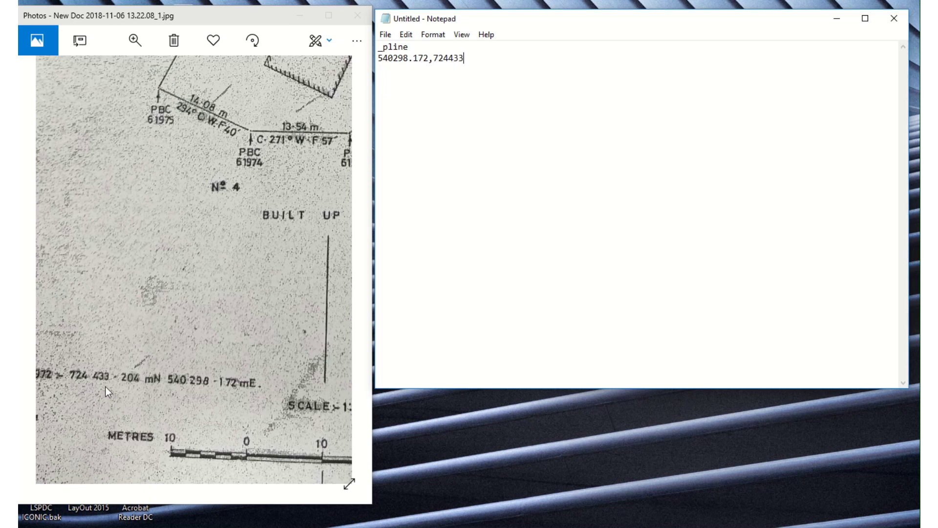
pyautogui.write('.204')
pyautogui.press('Return')
pyautogui.moveTo(218, 171); pyautogui.dragTo(187, 300)
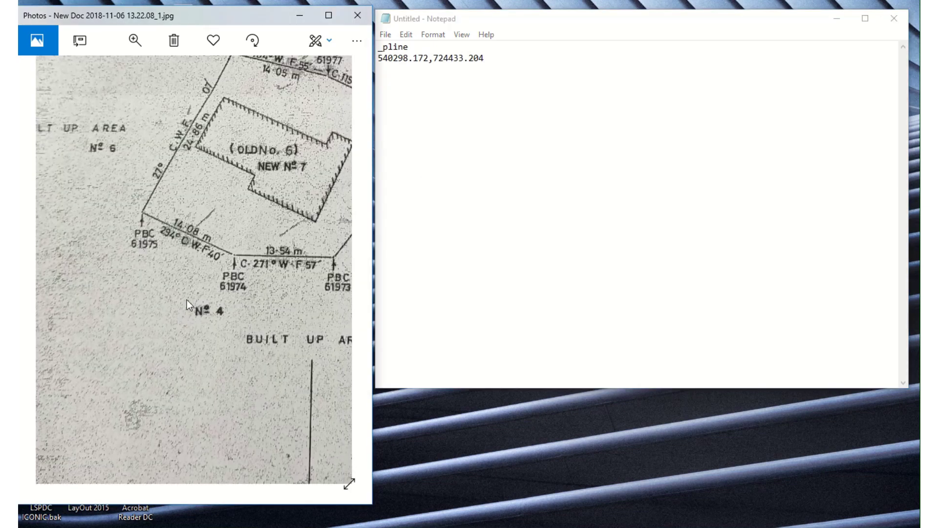
pyautogui.moveTo(222, 205); pyautogui.dragTo(154, 271)
pyautogui.moveTo(152, 233); pyautogui.dragTo(163, 172)
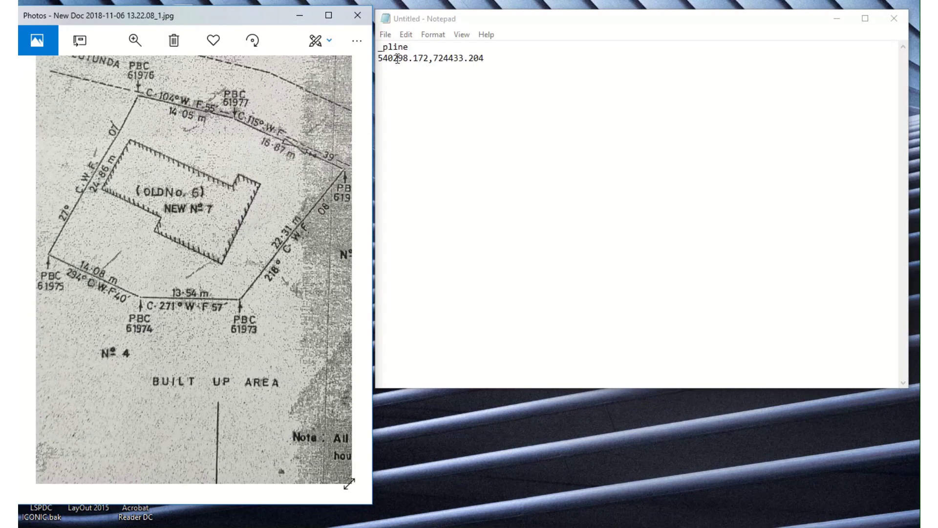
pyautogui.click(390, 81)
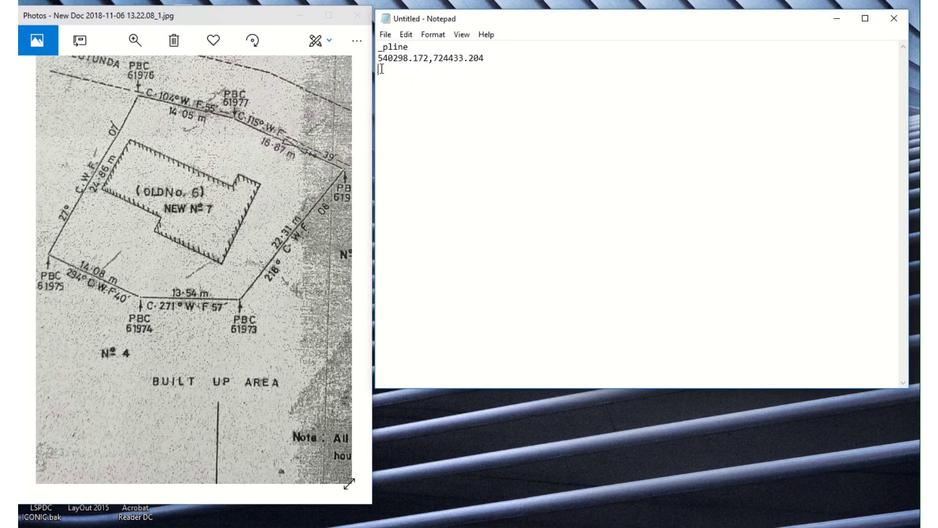
pyautogui.moveTo(215, 245); pyautogui.dragTo(211, 290)
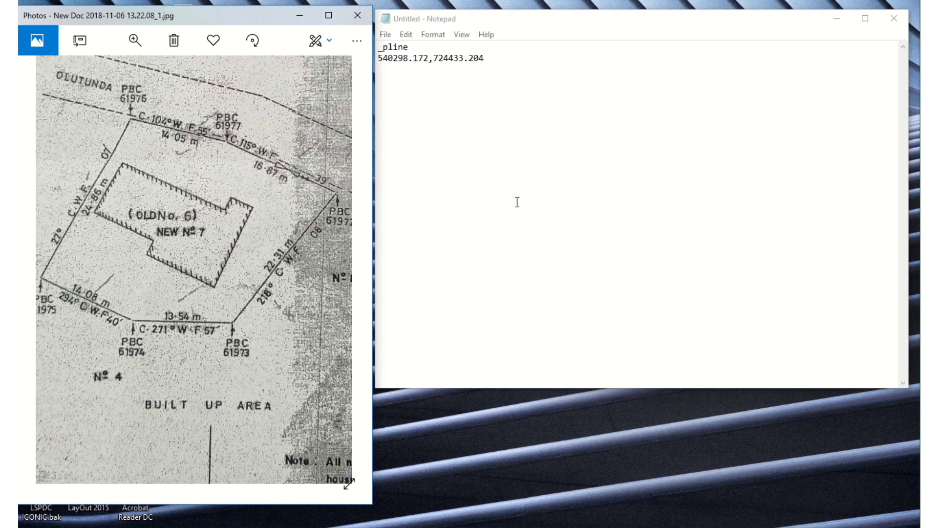
pyautogui.click(383, 76)
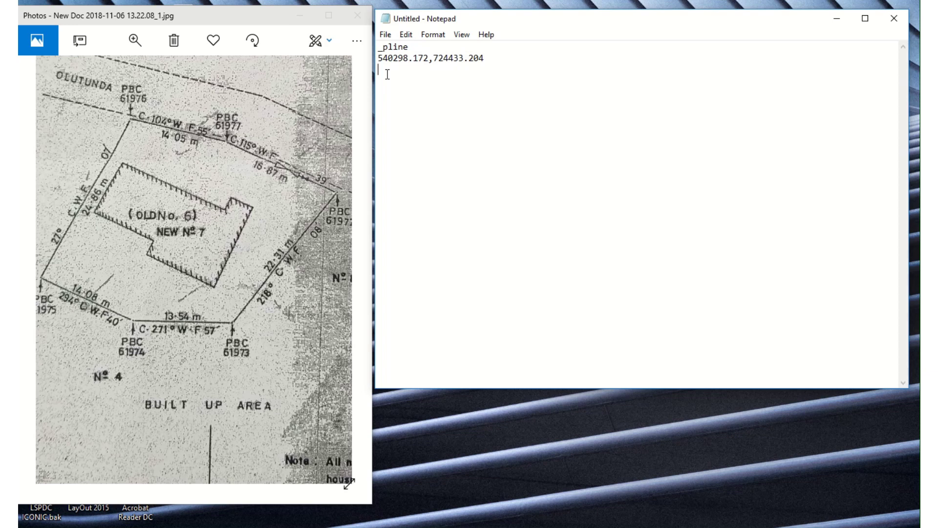
pyautogui.write('@')
pyautogui.write("13.54<271d57'")
pyautogui.press('Return')
pyautogui.click(115, 318)
pyautogui.moveTo(115, 318); pyautogui.dragTo(146, 343)
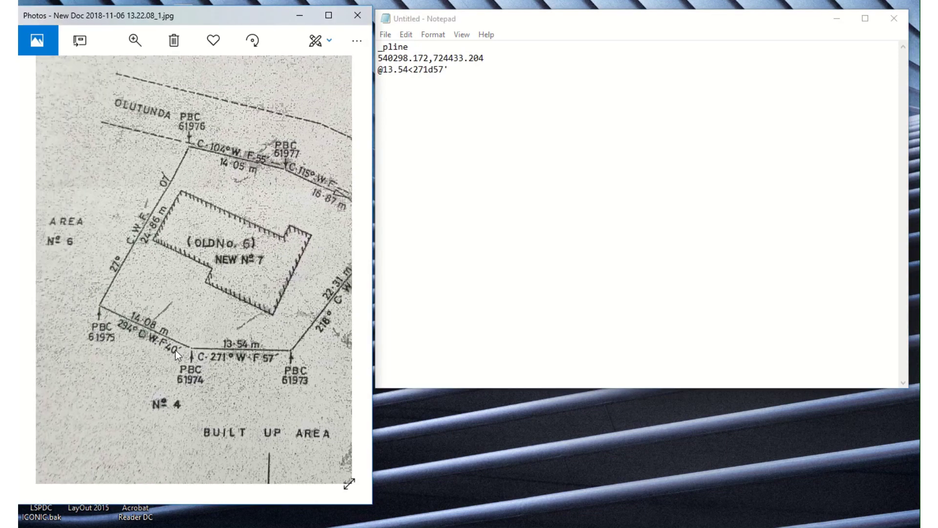
pyautogui.hscroll(-2, 175, 349)
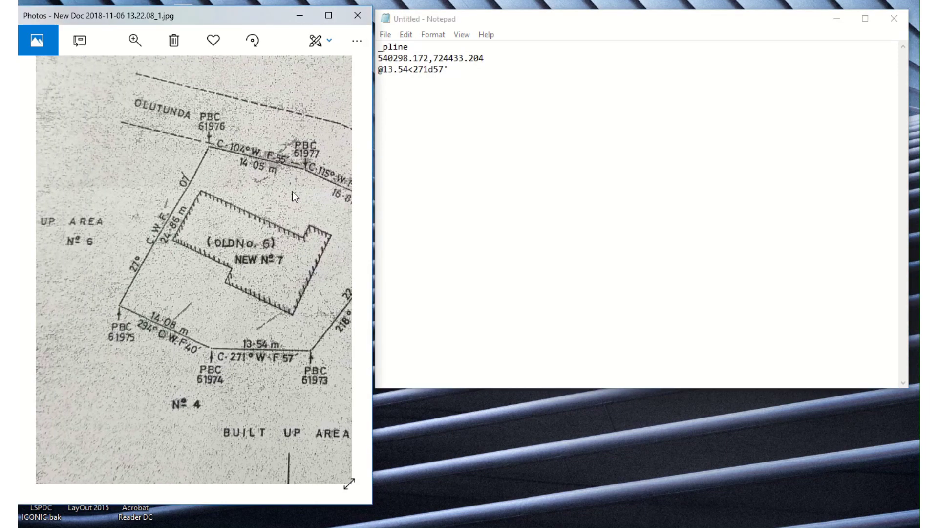
pyautogui.click(382, 80)
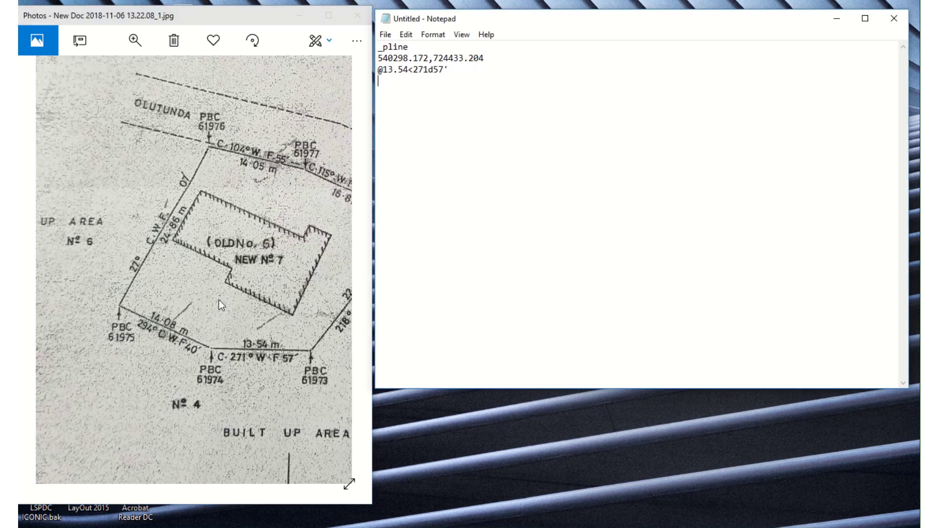
pyautogui.write('@14.08<')
pyautogui.write("294d40'")
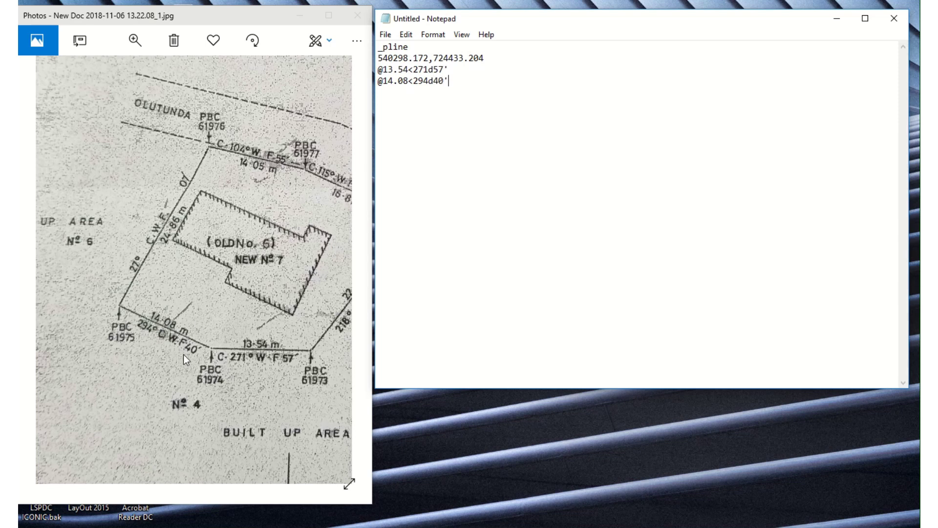
pyautogui.press('Return')
pyautogui.write("@24.85<27d07'")
pyautogui.click(236, 171)
pyautogui.moveTo(235, 171); pyautogui.dragTo(131, 183)
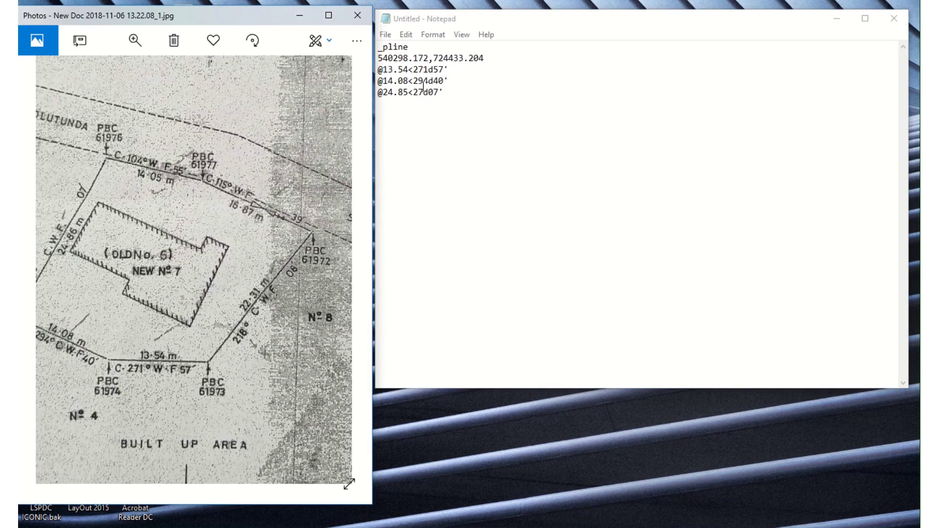
pyautogui.click(383, 109)
pyautogui.write('@')
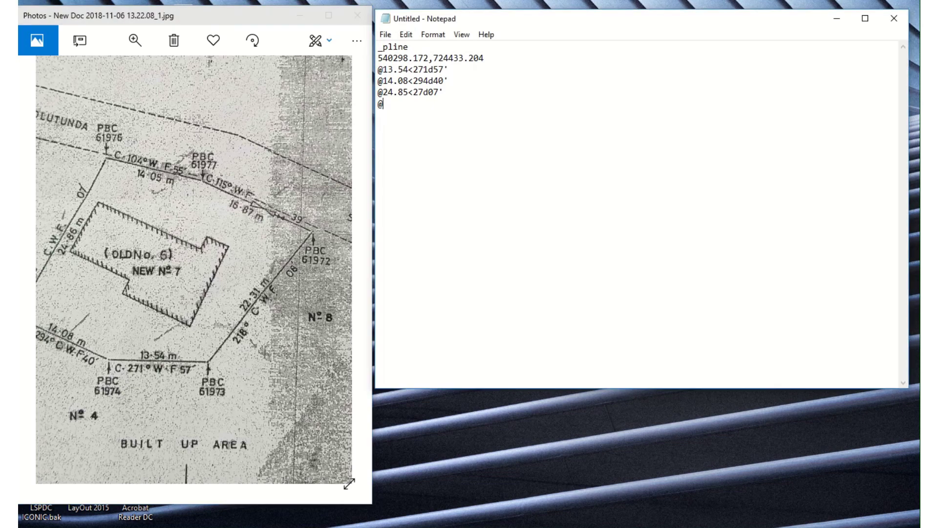
pyautogui.write("14.05<104d55'")
pyautogui.press('Return')
pyautogui.write('@')
pyautogui.moveTo(300, 248); pyautogui.dragTo(260, 199)
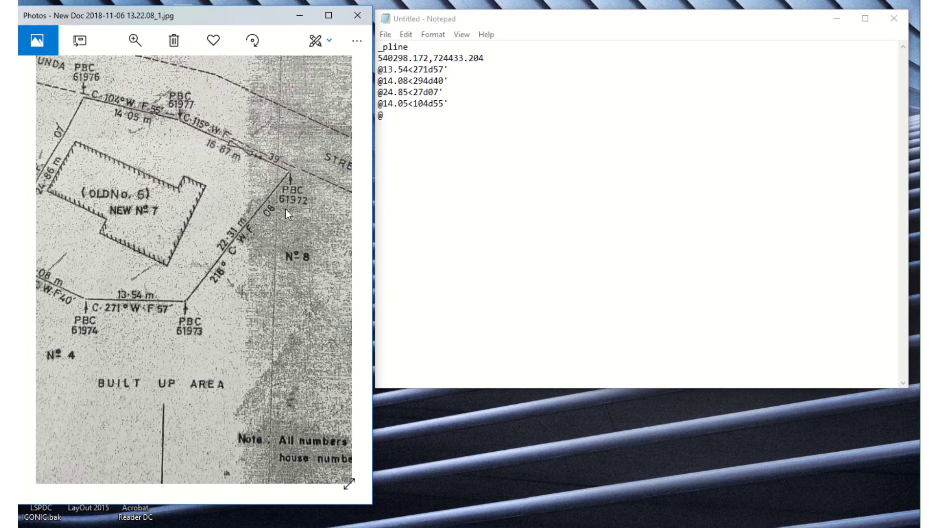
pyautogui.click(381, 140)
pyautogui.write('1')
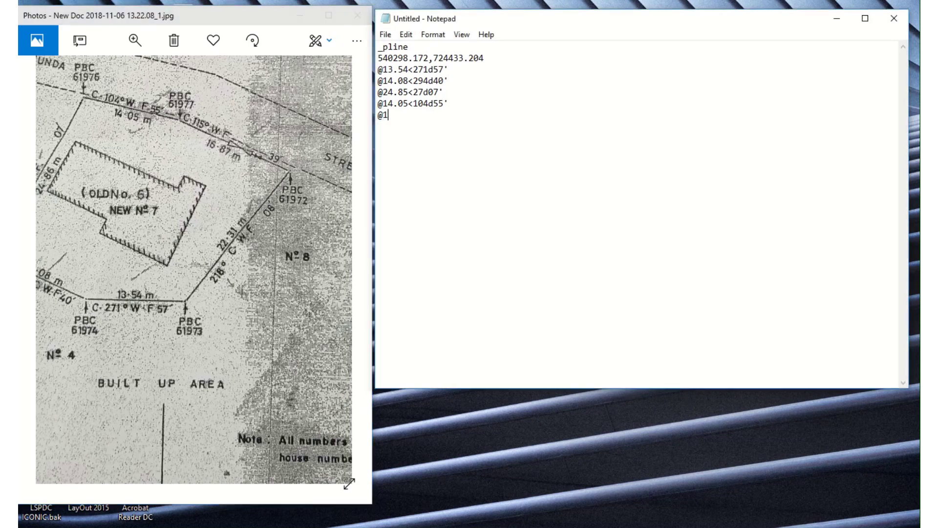
pyautogui.write("6.87<115d39'")
pyautogui.press('Return')
pyautogui.moveTo(283, 233); pyautogui.dragTo(289, 160)
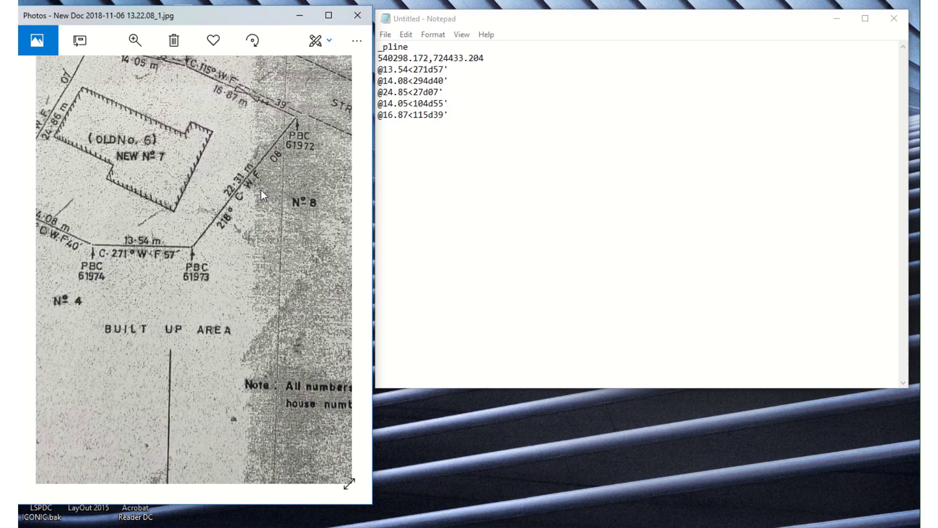
pyautogui.click(379, 123)
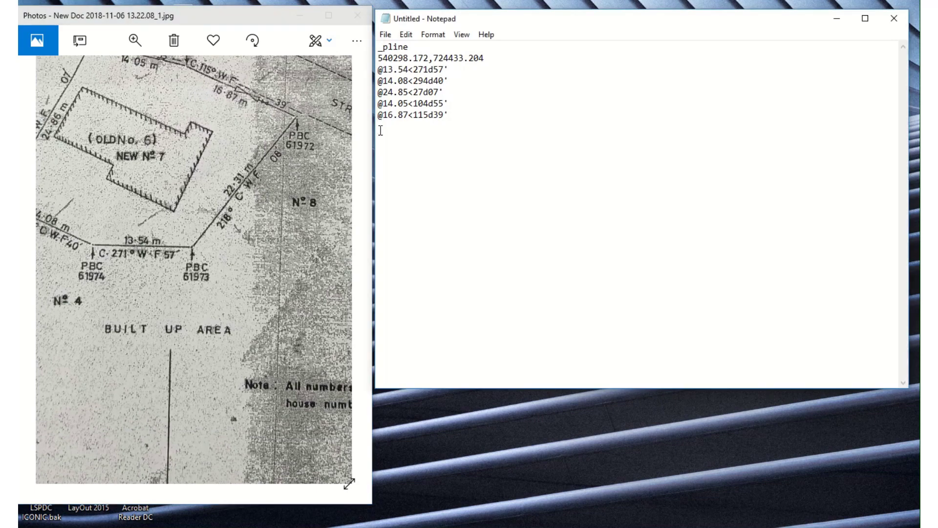
pyautogui.write("@22.31<218d08'")
pyautogui.press('Return')
pyautogui.moveTo(245, 233); pyautogui.dragTo(266, 243)
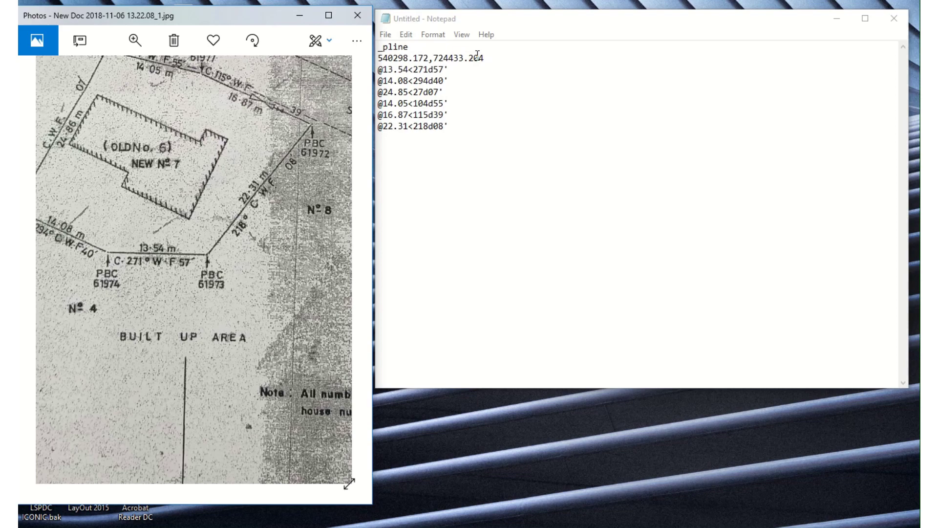
pyautogui.moveTo(446, 69); pyautogui.dragTo(379, 71)
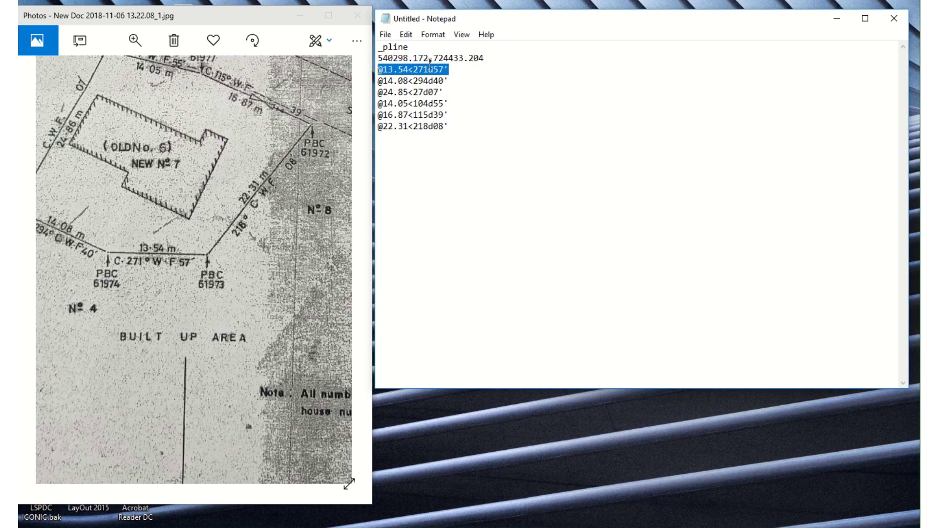
pyautogui.rightClick(441, 69)
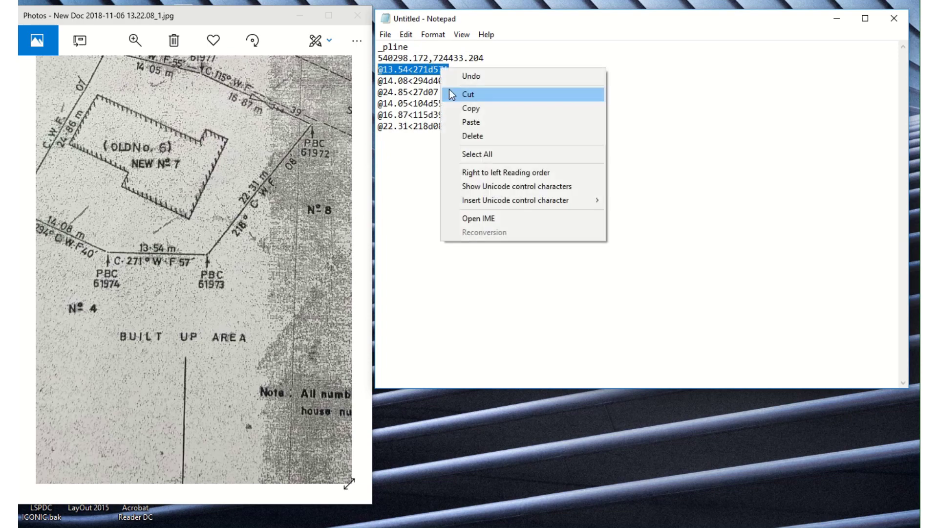
pyautogui.click(484, 108)
pyautogui.click(383, 144)
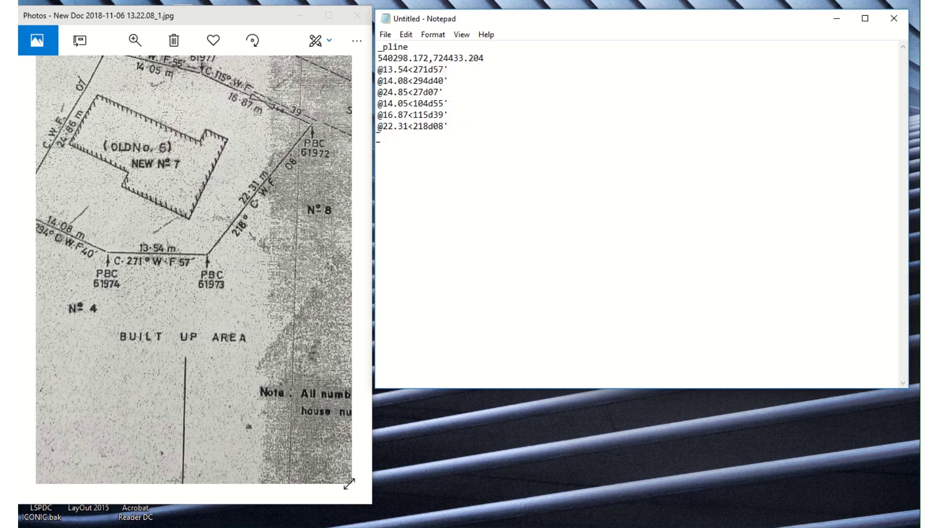
pyautogui.rightClick(378, 137)
pyautogui.click(435, 189)
# - Save the script as example.scr with Save as type set to All Files
pyautogui.click(288, 175)
pyautogui.scroll(2, 320, 223)
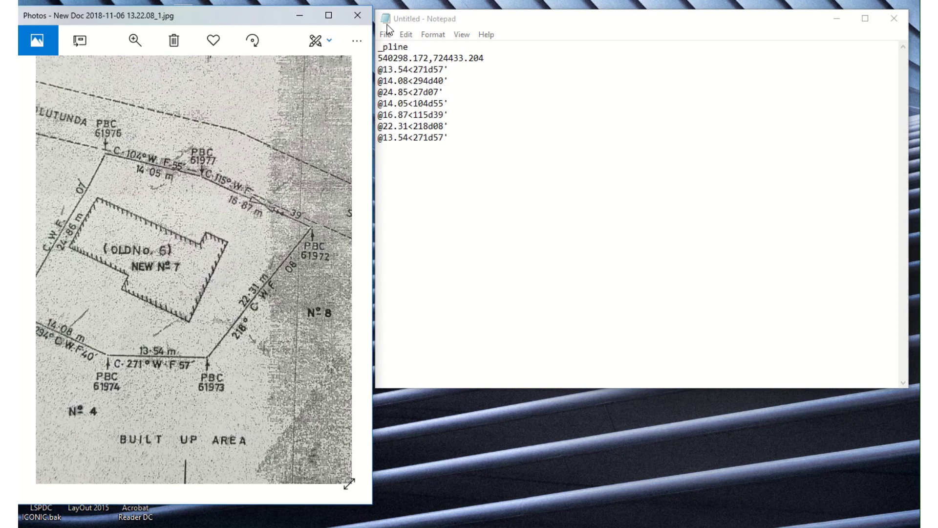
pyautogui.click(386, 34)
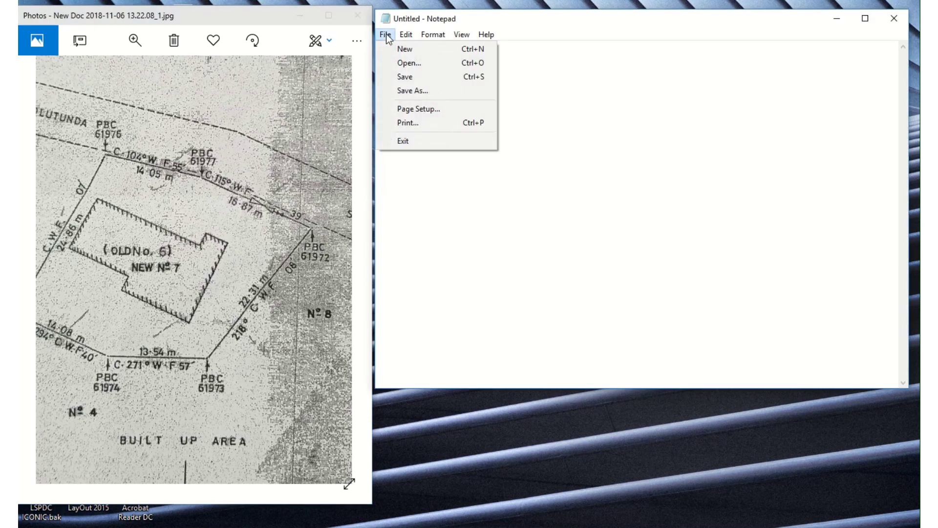
pyautogui.click(440, 91)
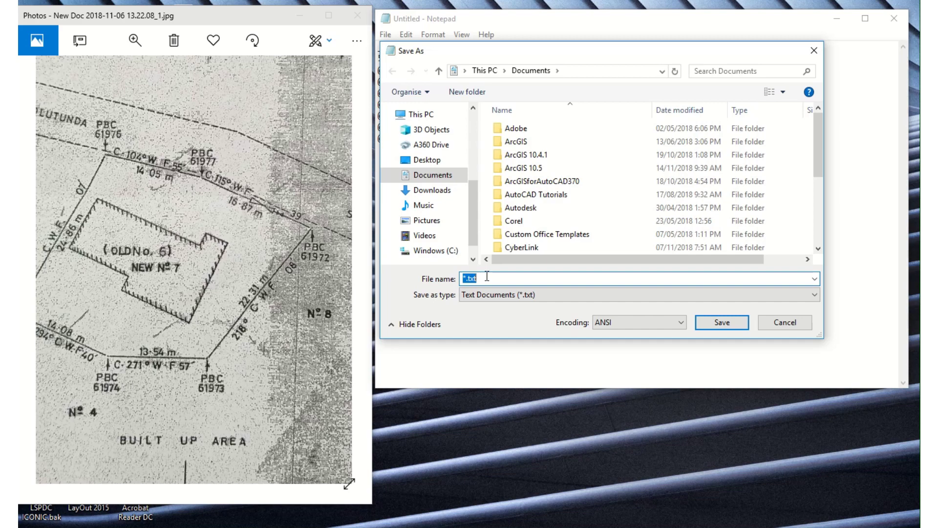
pyautogui.write('example')
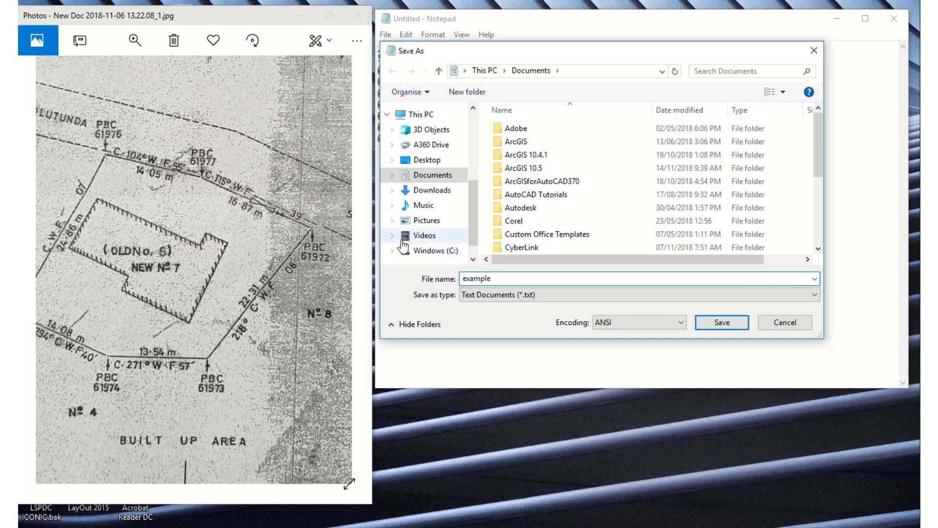
pyautogui.write('.s')
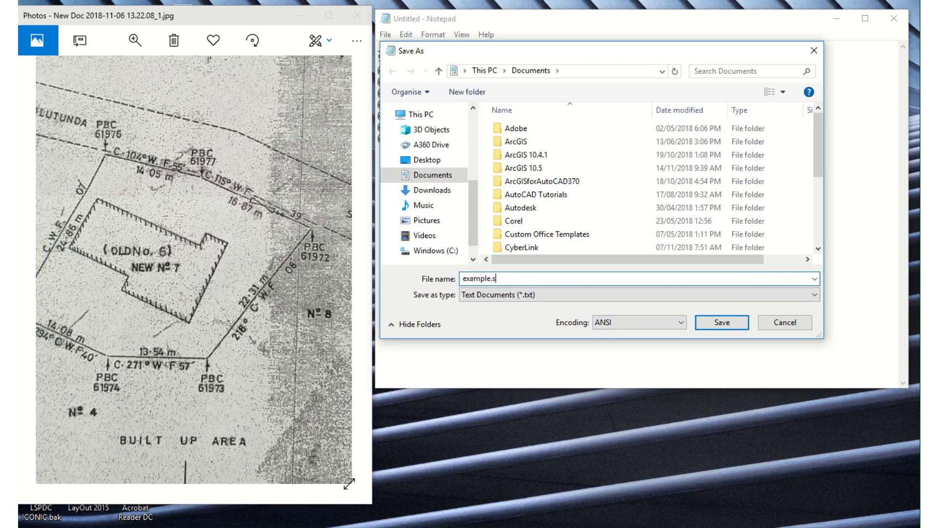
pyautogui.write('cr')
pyautogui.click(566, 298)
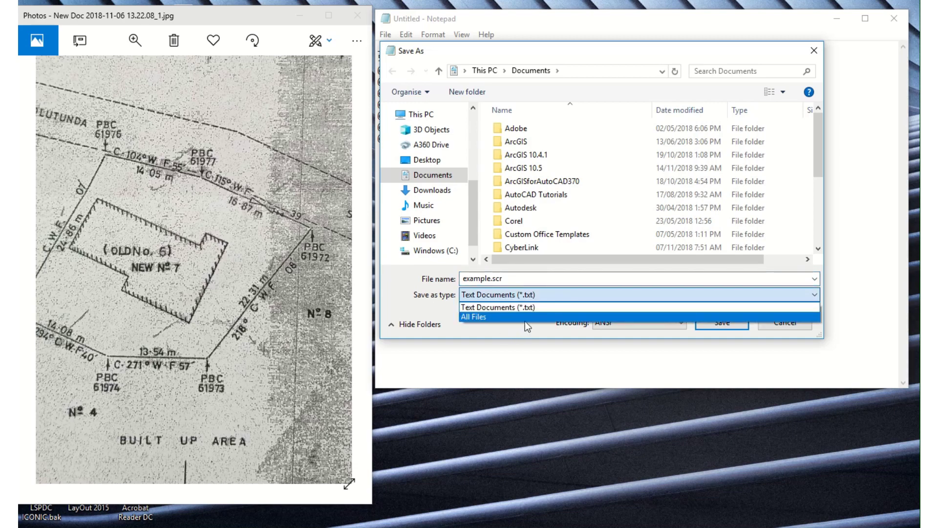
pyautogui.click(525, 321)
pyautogui.click(726, 319)
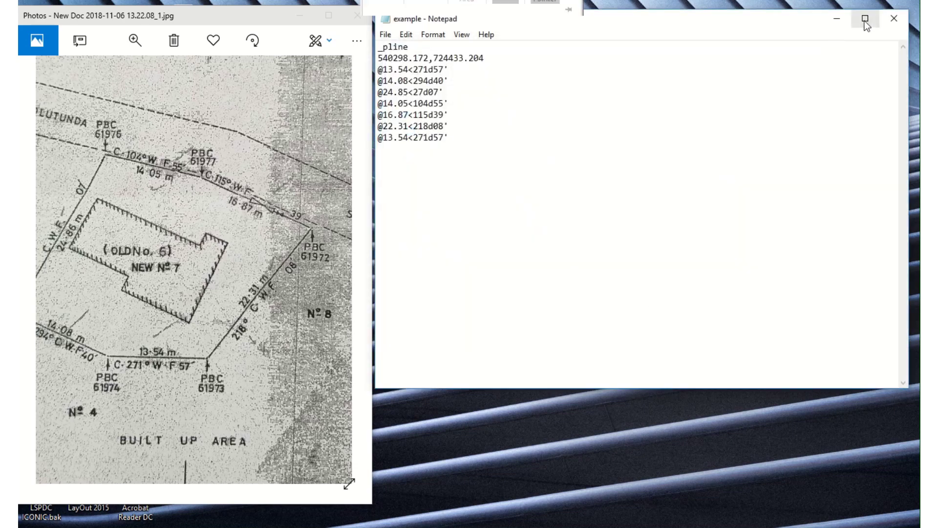
# - Minimize Notepad and bring AutoCAD's empty Drawing1 to the front
pyautogui.click(838, 18)
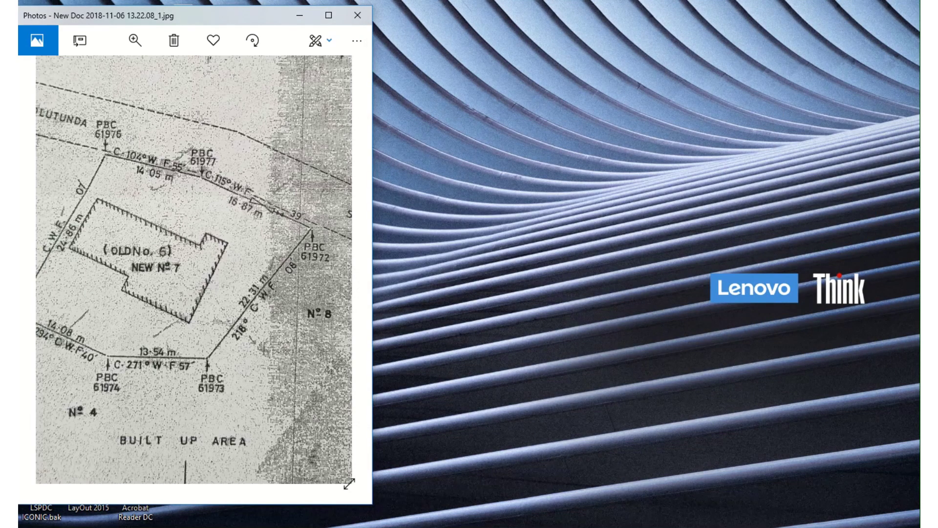
pyautogui.click(167, 469)
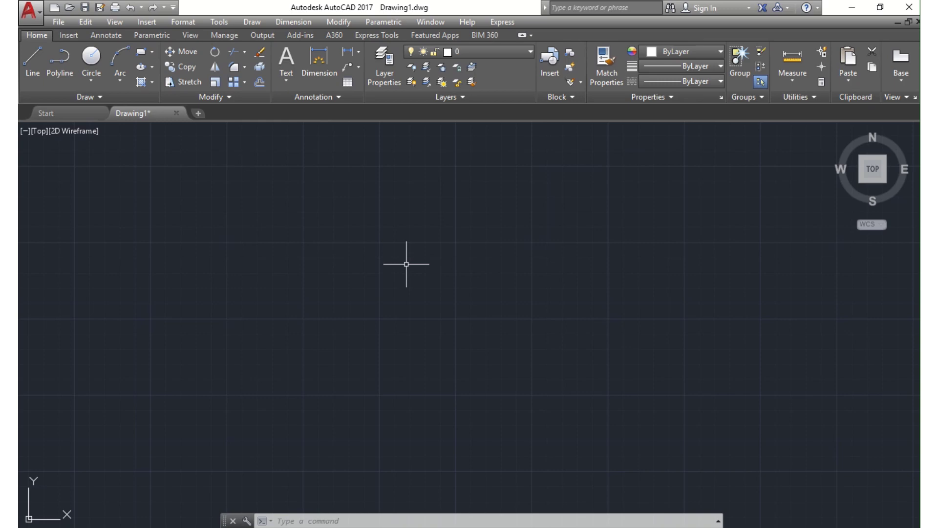
pyautogui.rightClick(414, 264)
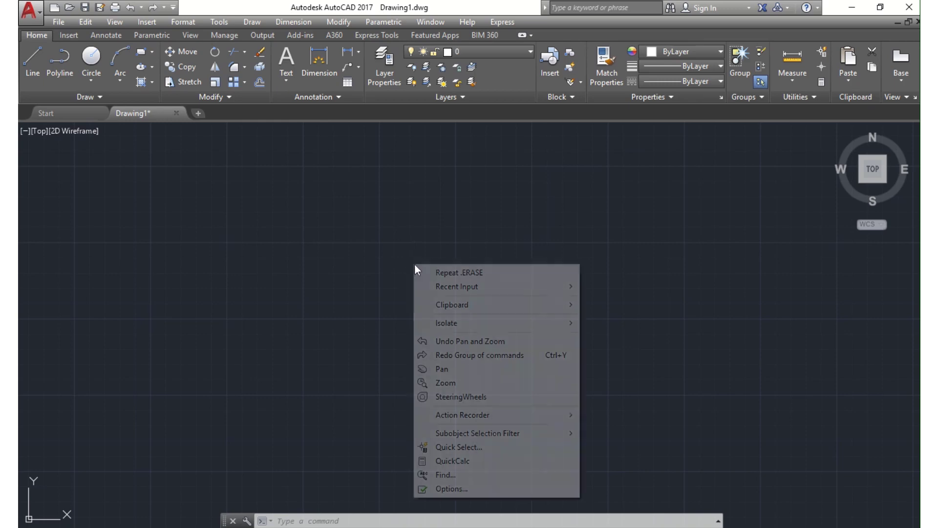
# - Confirm Decimal 0.00 lengths, clockwise Deg/Min/Sec 0d00' angles and a North base direction in Drawing Units
pyautogui.click(171, 19)
pyautogui.click(182, 20)
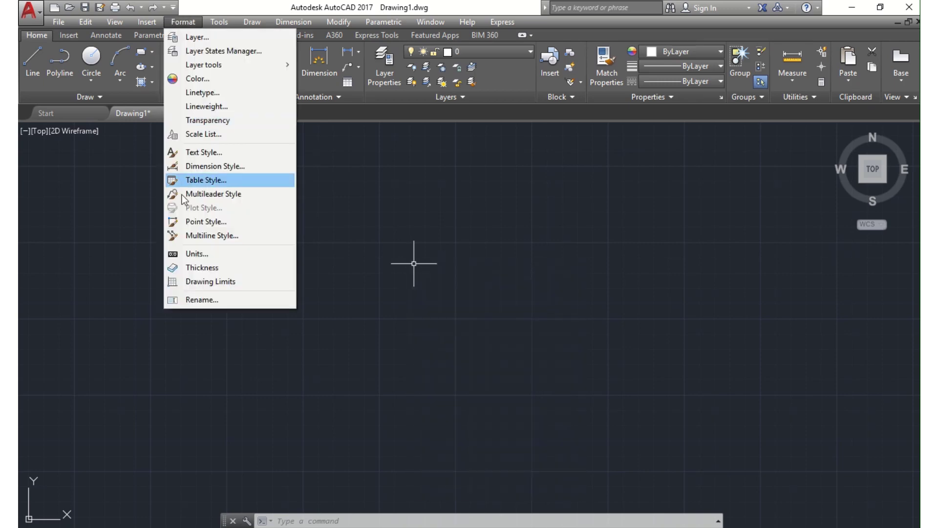
pyautogui.click(195, 253)
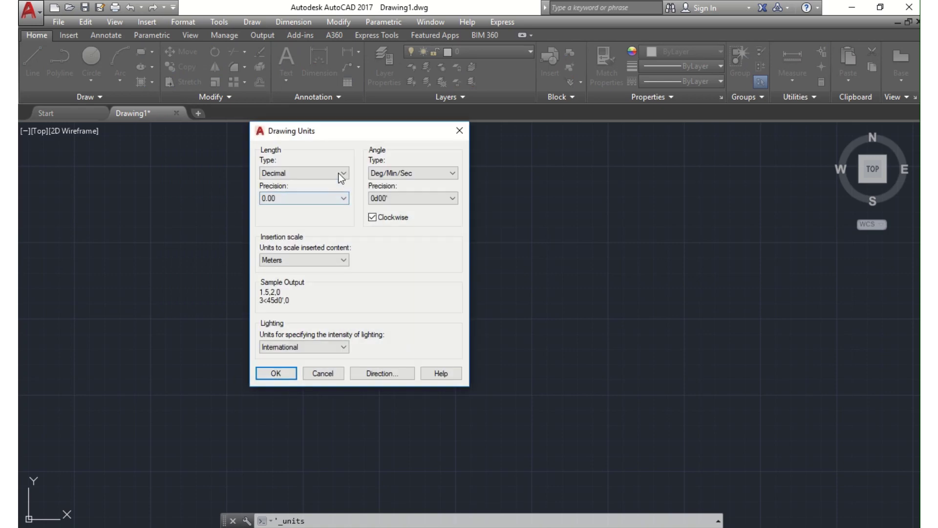
pyautogui.click(341, 178)
pyautogui.click(321, 195)
pyautogui.click(322, 197)
pyautogui.click(311, 226)
pyautogui.click(393, 174)
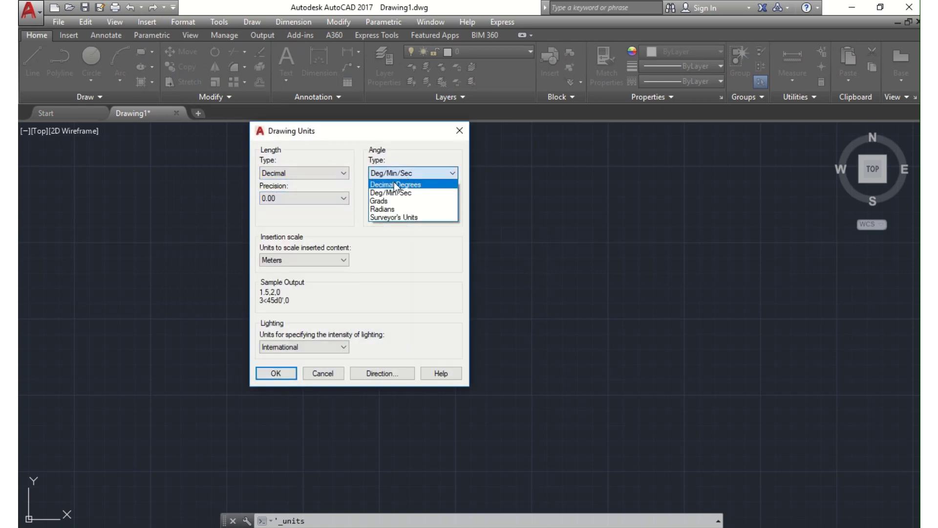
pyautogui.click(400, 191)
pyautogui.click(403, 201)
pyautogui.click(394, 219)
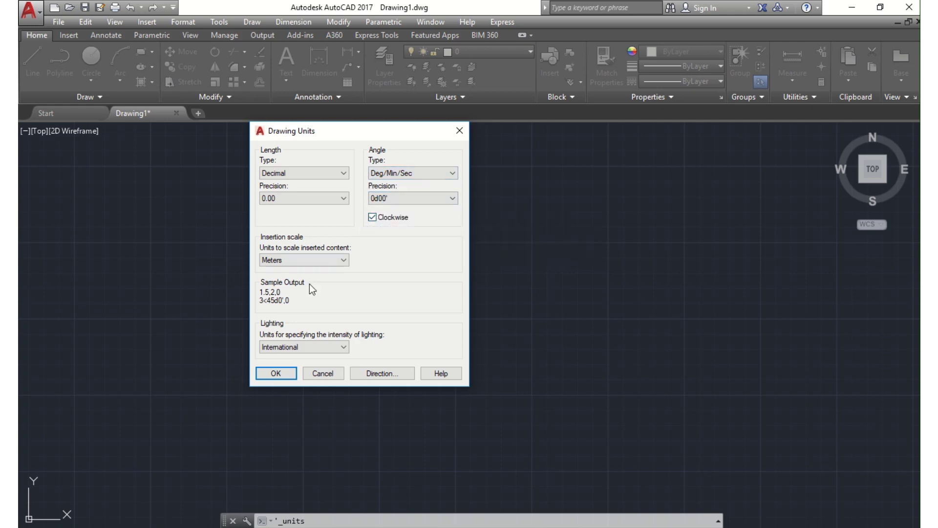
pyautogui.click(382, 374)
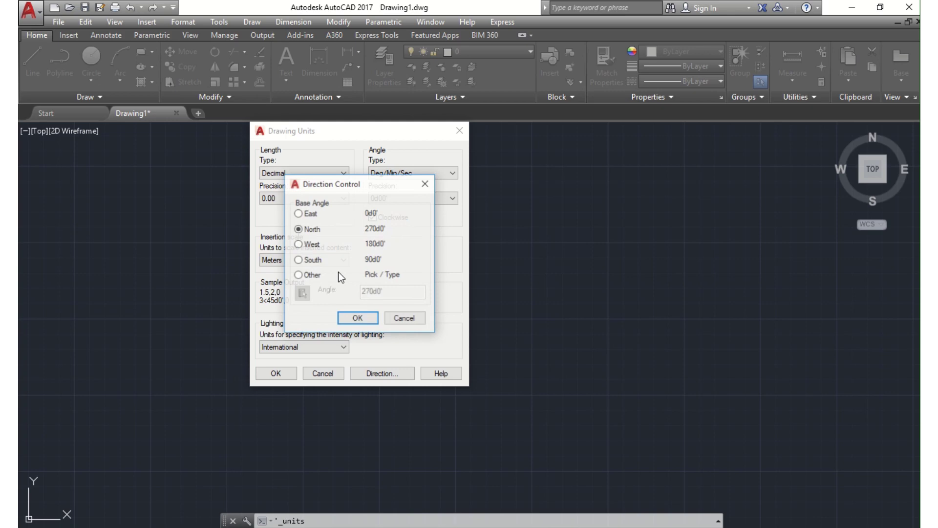
pyautogui.click(358, 318)
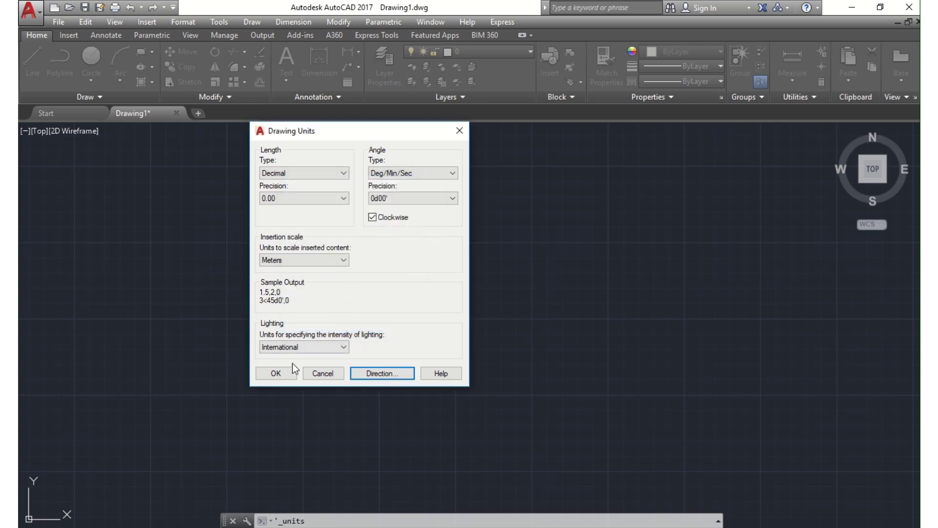
pyautogui.click(289, 372)
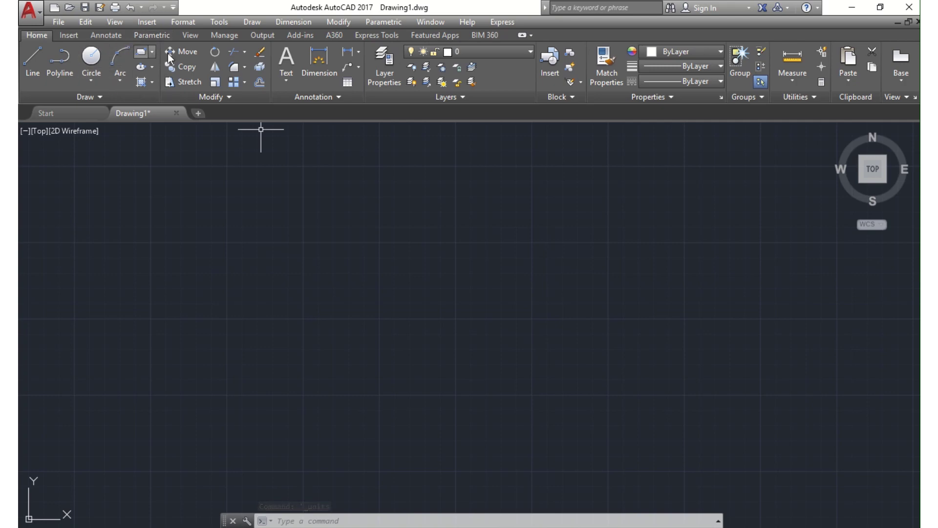
# - Run the example.scr script from Documents to draw the parcel boundary from its bearings and distances
pyautogui.click(221, 32)
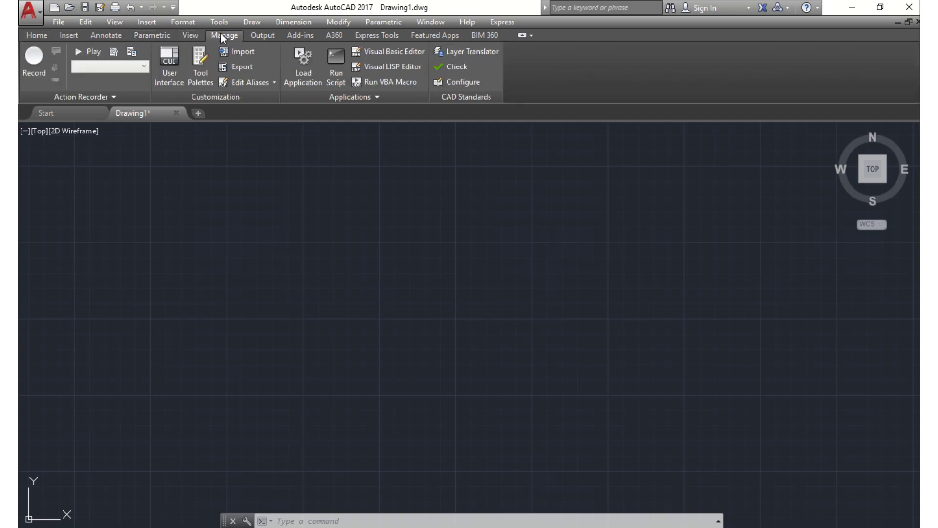
pyautogui.click(338, 73)
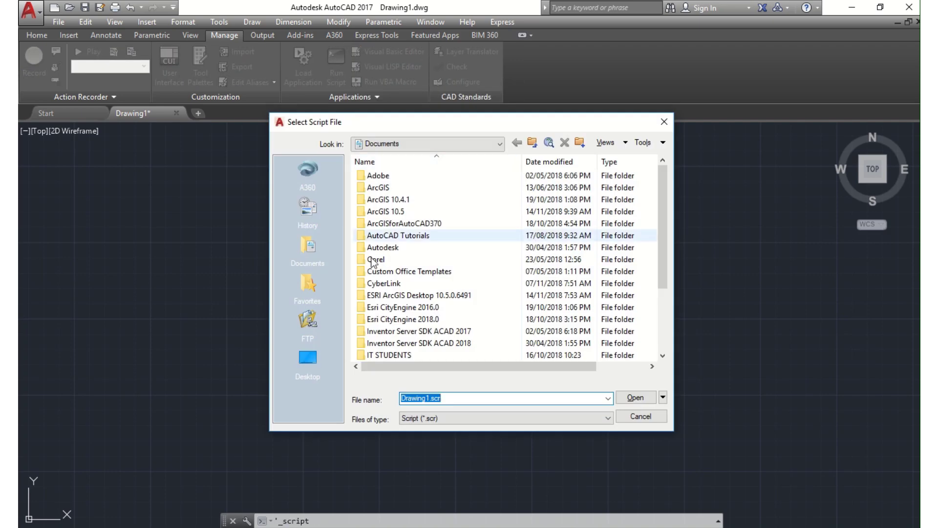
pyautogui.scroll(-2, 405, 310)
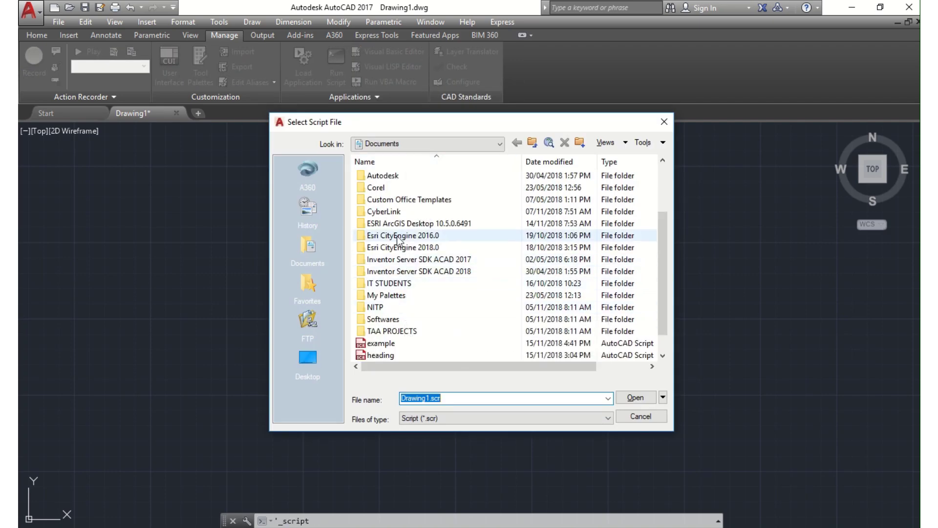
pyautogui.scroll(1, 397, 237)
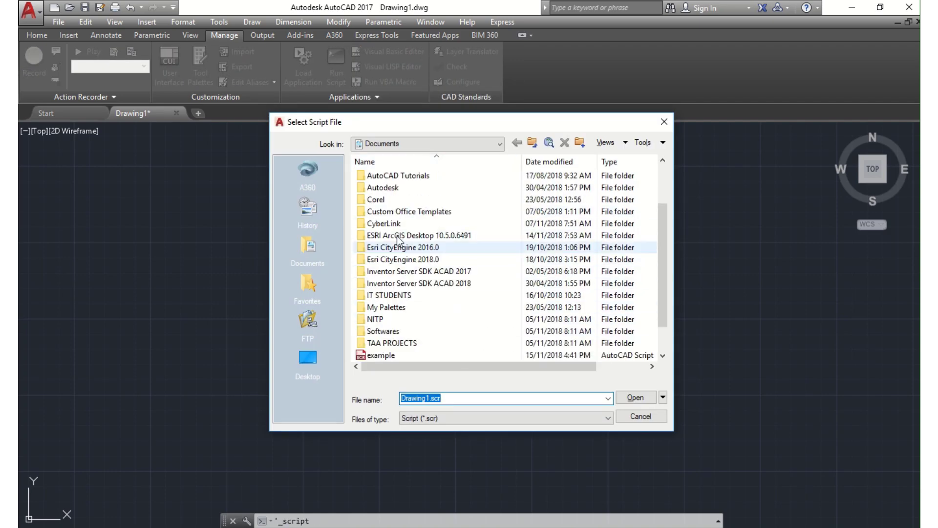
pyautogui.click(400, 354)
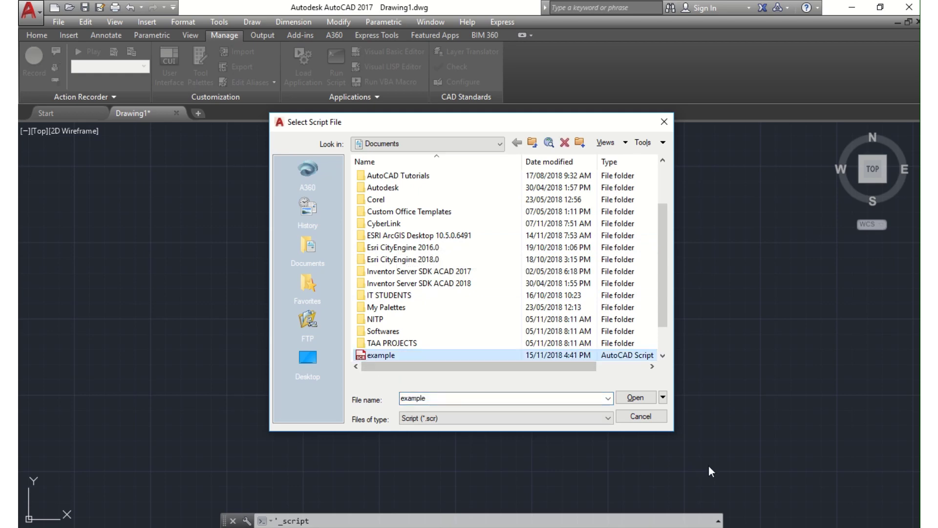
pyautogui.click(635, 402)
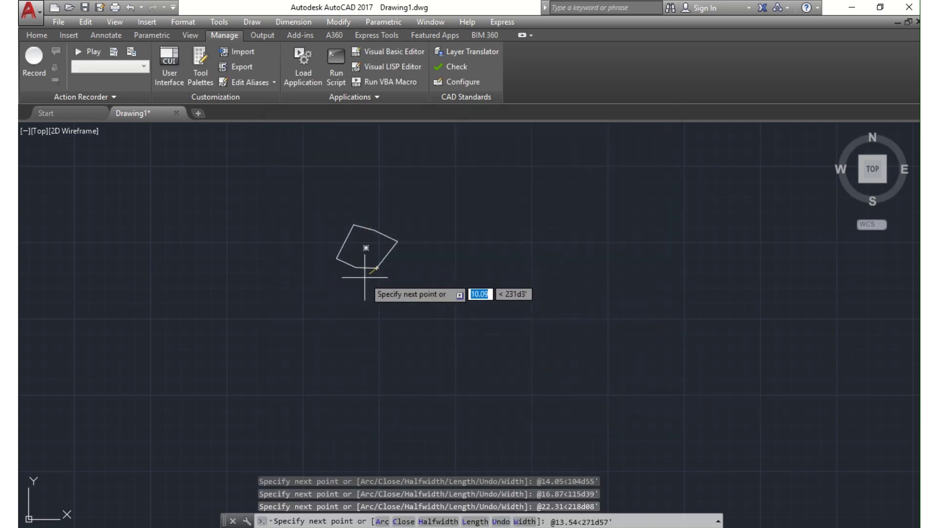
pyautogui.scroll(4, 430, 241)
pyautogui.moveTo(430, 241); pyautogui.dragTo(432, 392, button='middle')
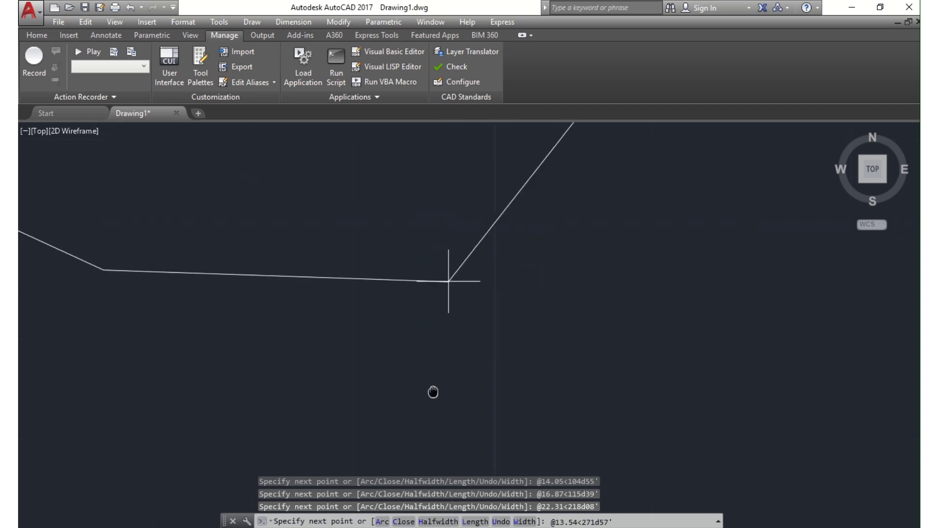
pyautogui.scroll(-7, 432, 308)
pyautogui.moveTo(375, 234); pyautogui.dragTo(443, 273, button='middle')
pyautogui.scroll(3, 509, 356)
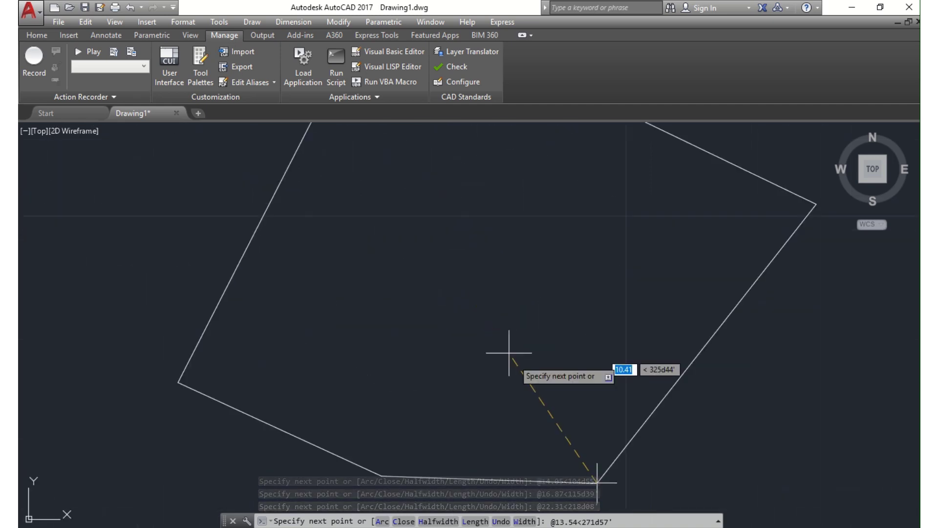
pyautogui.scroll(-5, 584, 427)
pyautogui.moveTo(583, 426); pyautogui.dragTo(551, 359, button='middle')
pyautogui.scroll(5, 551, 381)
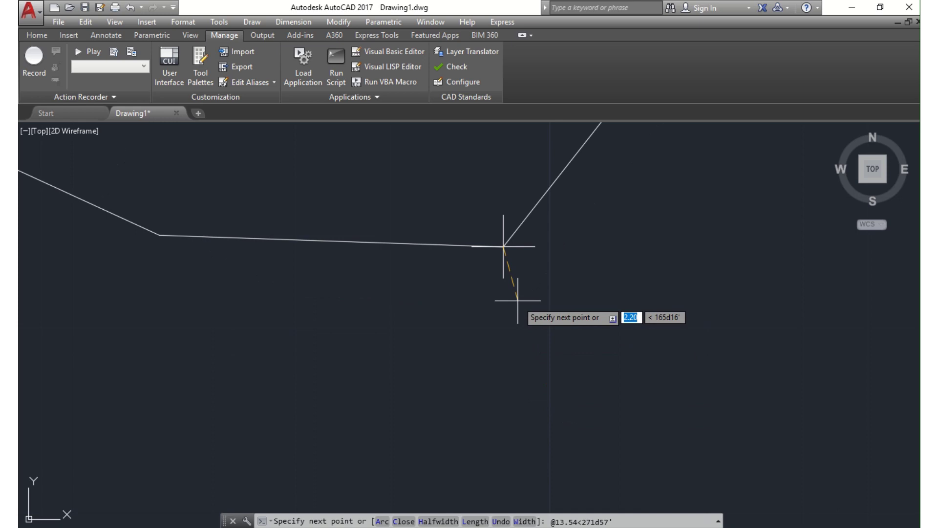
pyautogui.moveTo(509, 300)
pyautogui.mouseDown(button='middle')
pyautogui.moveTo(451, 183)
pyautogui.moveTo(498, 311)
pyautogui.mouseUp(button='middle')
pyautogui.scroll(6, 497, 310)
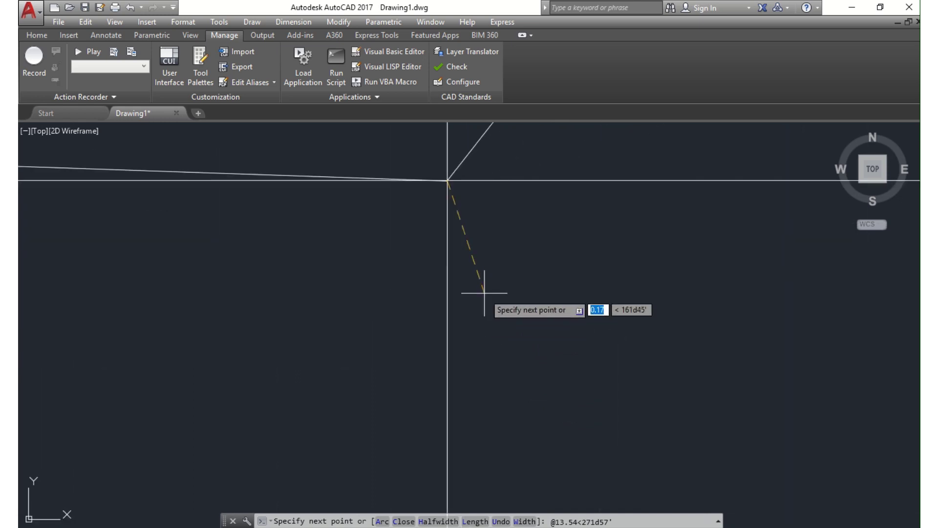
pyautogui.moveTo(447, 225); pyautogui.dragTo(478, 320, button='middle')
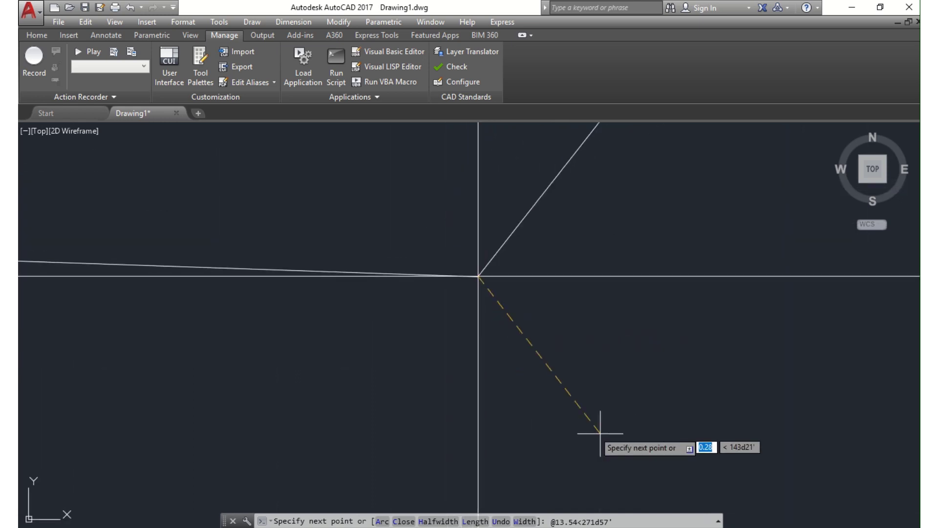
pyautogui.moveTo(529, 394); pyautogui.dragTo(462, 239, button='middle')
pyautogui.moveTo(509, 342); pyautogui.dragTo(508, 454, button='middle')
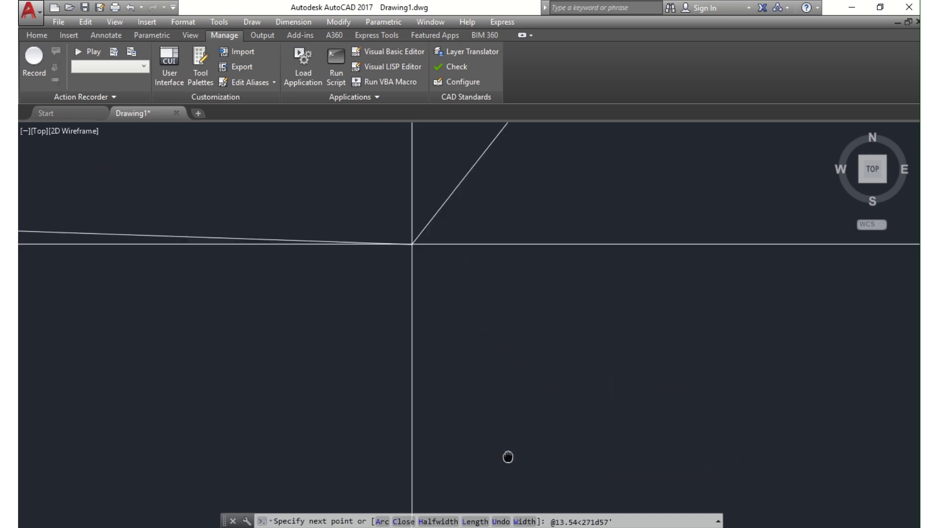
pyautogui.moveTo(436, 358); pyautogui.dragTo(442, 391, button='middle')
pyautogui.scroll(-10, 484, 415)
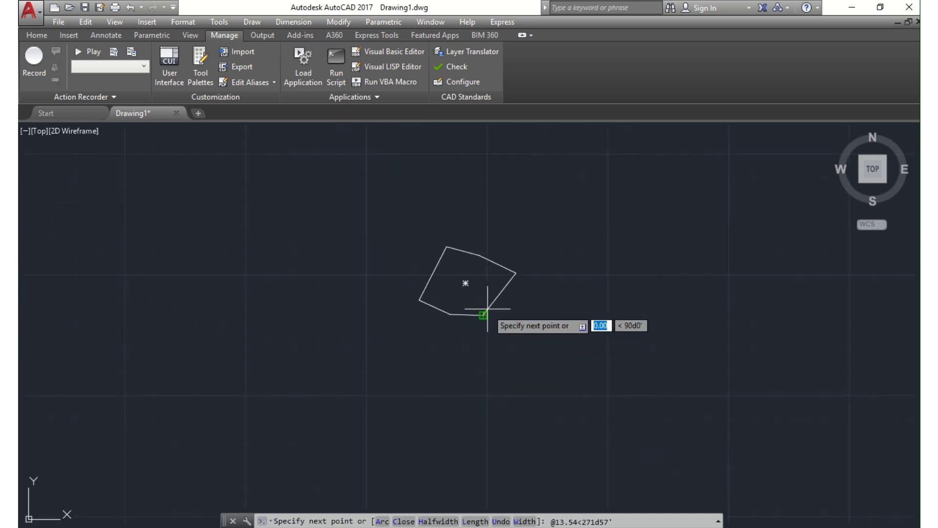
pyautogui.scroll(5, 489, 312)
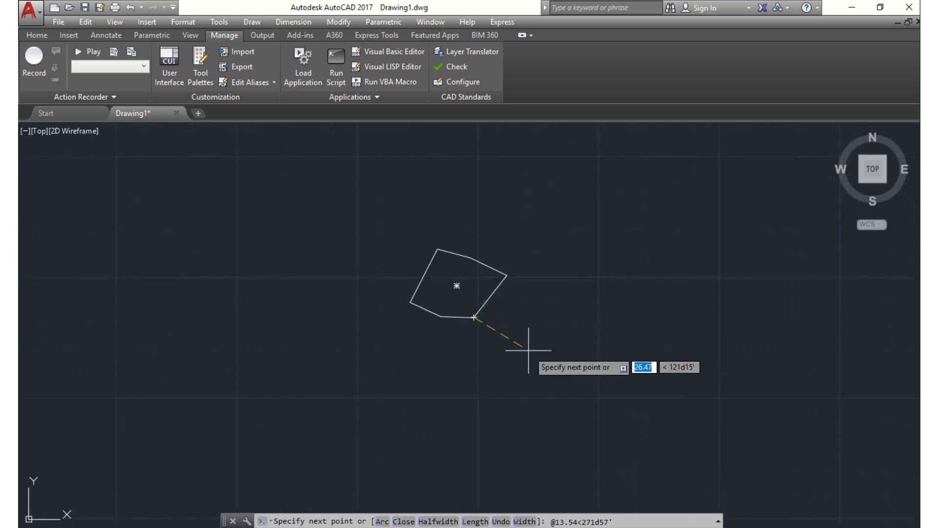
pyautogui.scroll(5, 533, 348)
pyautogui.moveTo(459, 332); pyautogui.dragTo(611, 429, button='middle')
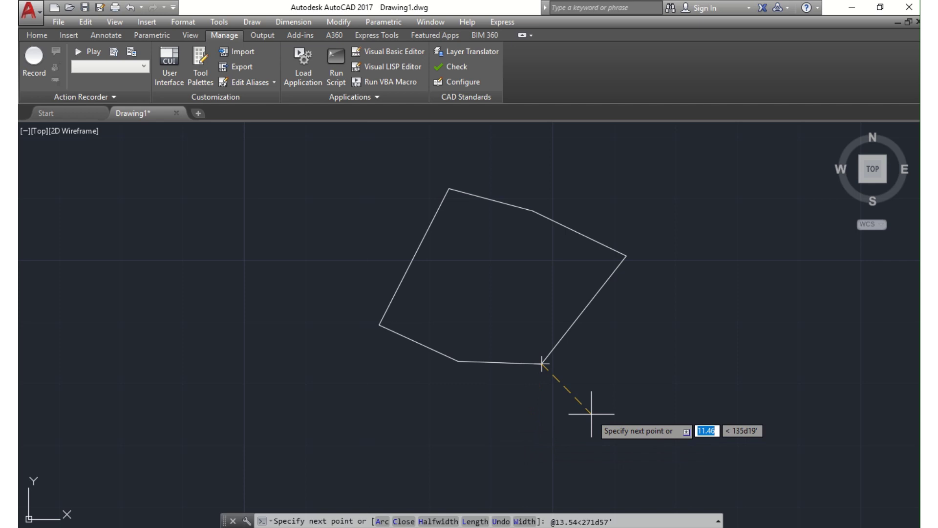
pyautogui.scroll(2, 591, 413)
pyautogui.moveTo(591, 314); pyautogui.dragTo(608, 369, button='middle')
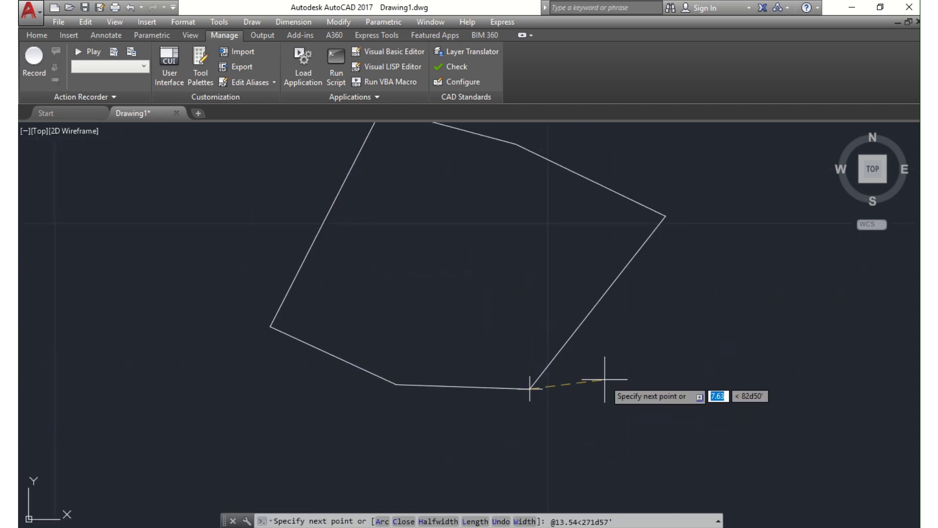
pyautogui.moveTo(608, 443); pyautogui.dragTo(680, 486, button='middle')
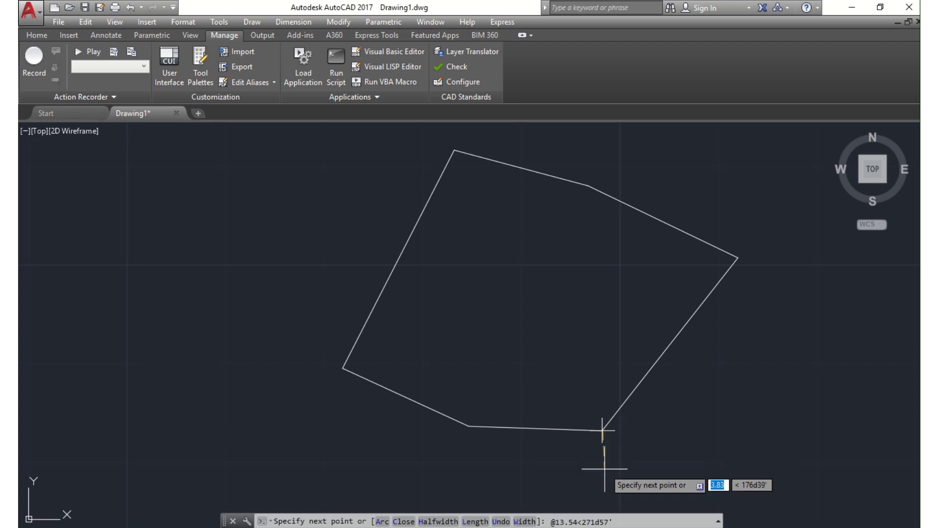
pyautogui.moveTo(263, 527)
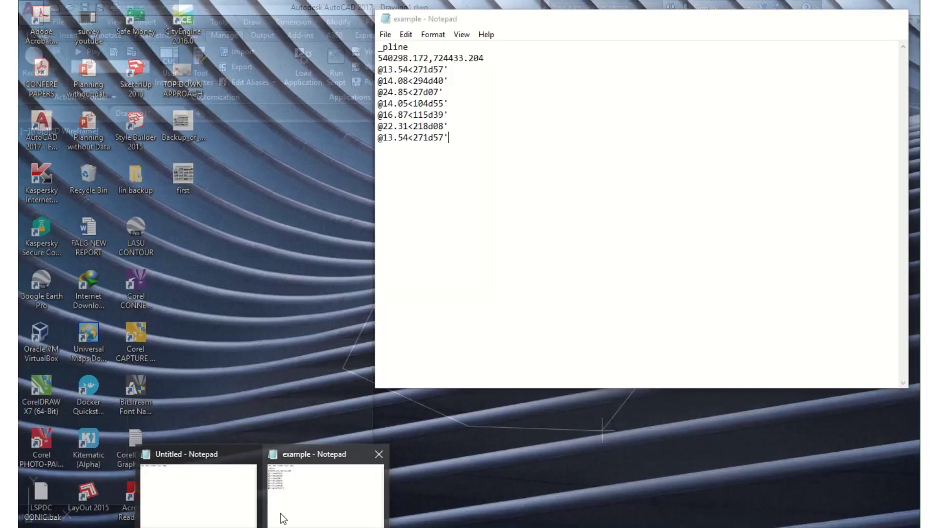
pyautogui.click(281, 513)
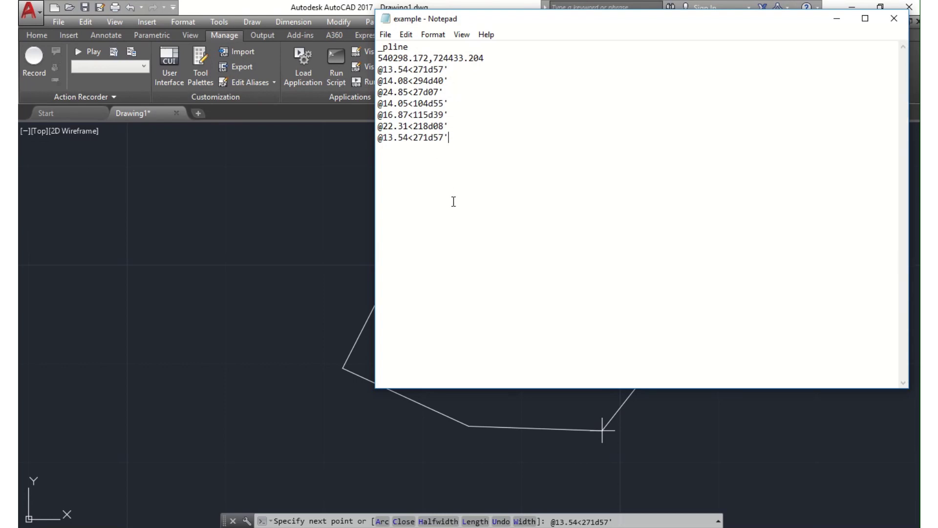
pyautogui.click(837, 20)
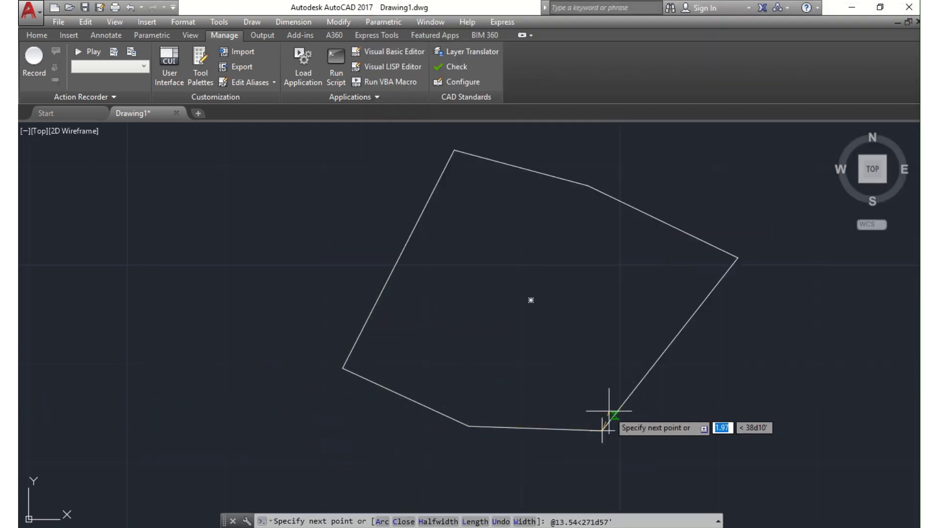
pyautogui.scroll(-5, 609, 411)
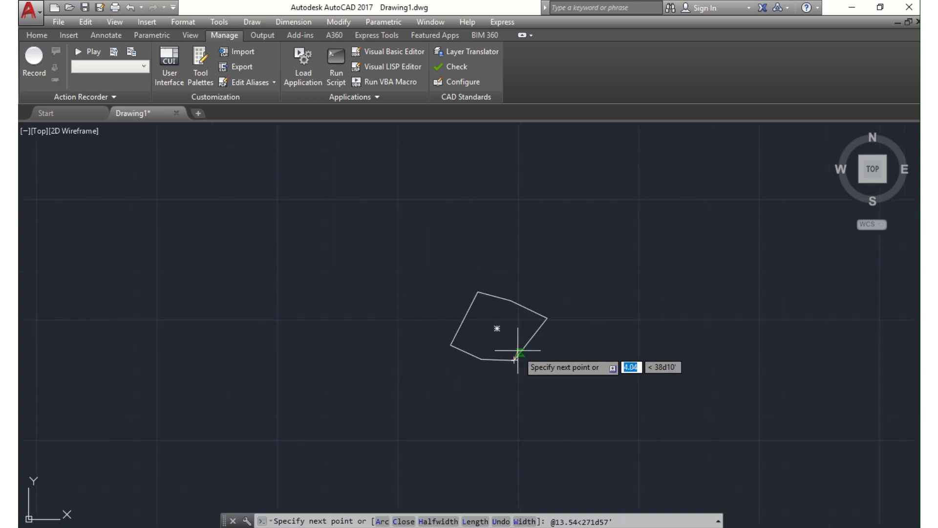
pyautogui.press('Return')
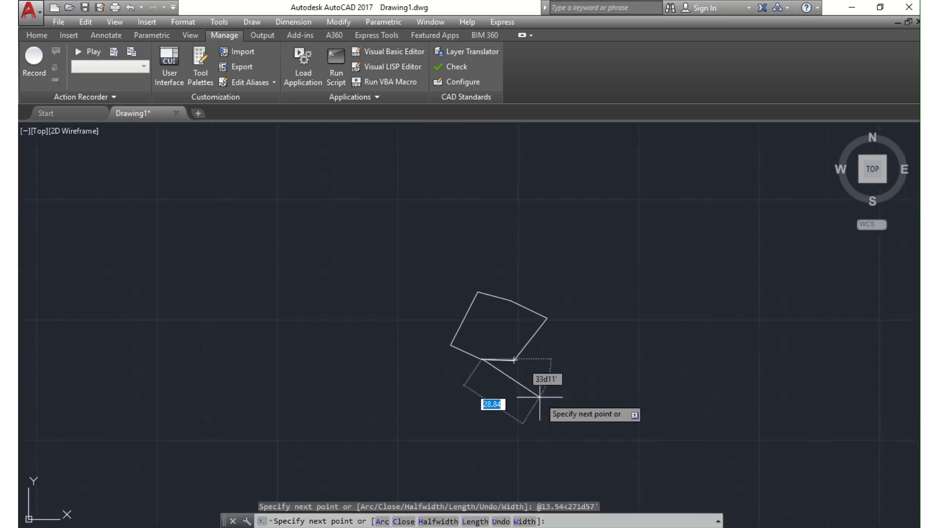
pyautogui.hotkey('ctrl', 'z')
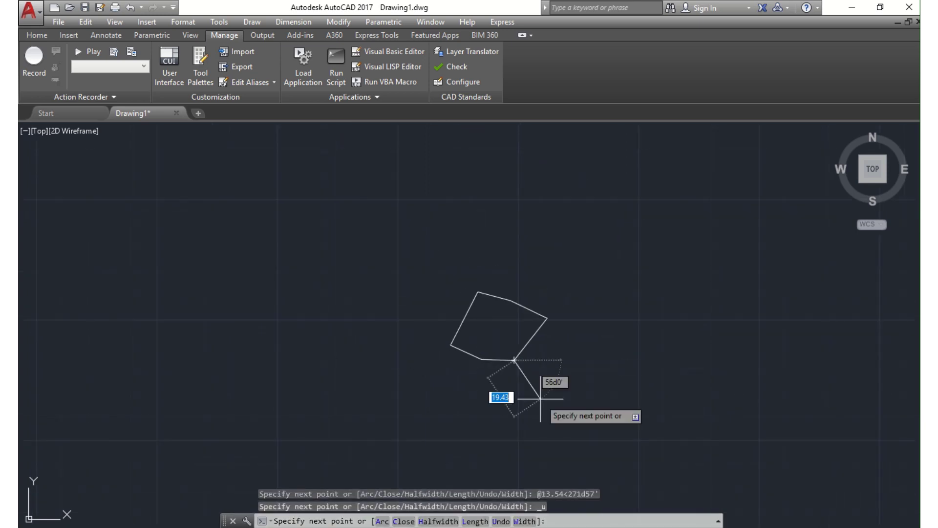
pyautogui.press('Escape')
pyautogui.click(614, 393)
pyautogui.click(386, 282)
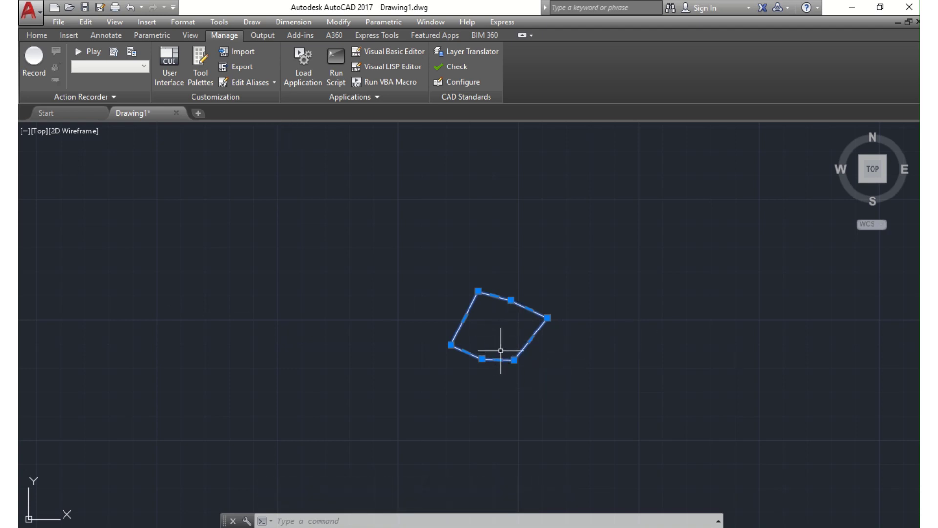
# - Open the parcel polyline's Properties and locate Geometry showing area 713.56 and length 105.69
pyautogui.rightClick(501, 351)
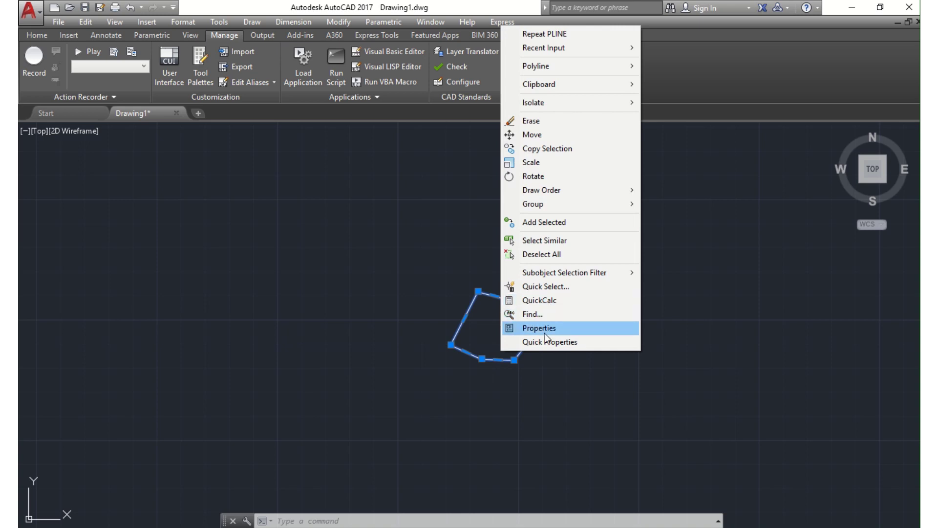
pyautogui.click(523, 329)
pyautogui.scroll(-5, 457, 244)
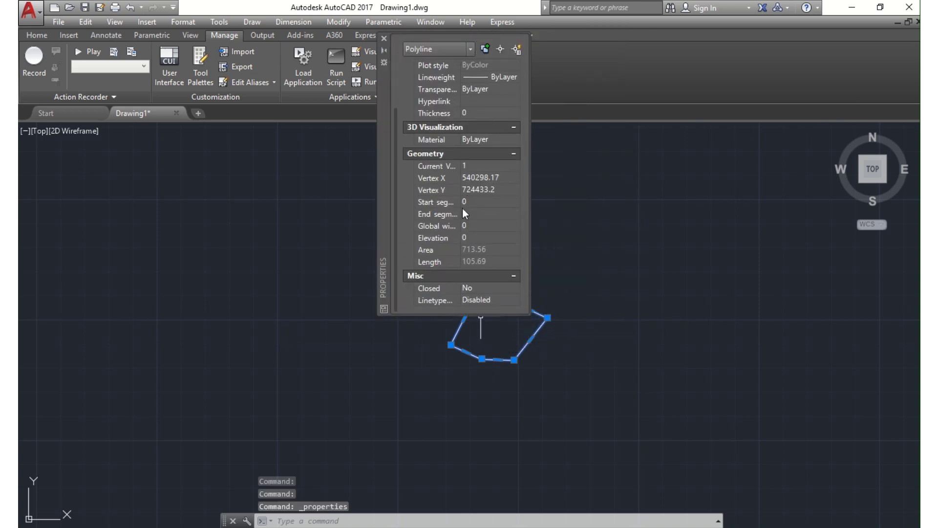
pyautogui.scroll(3, 459, 233)
pyautogui.scroll(-3, 470, 229)
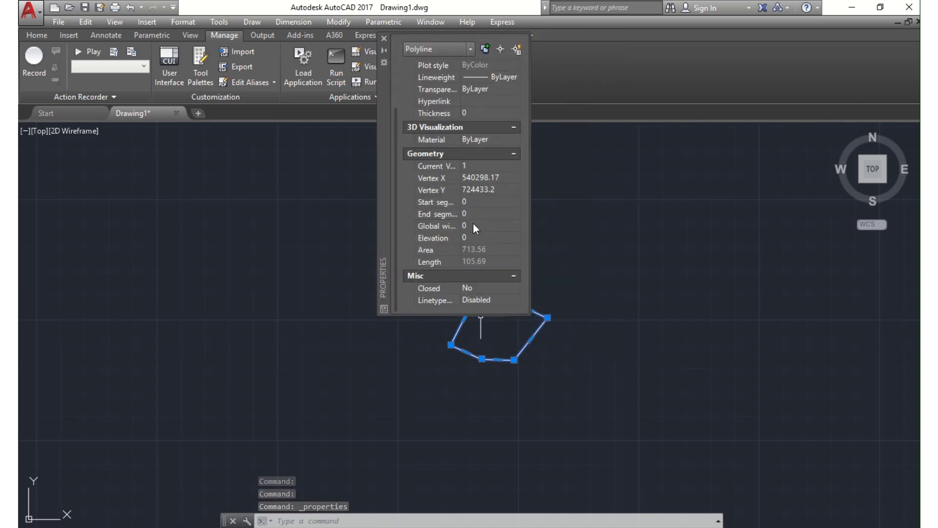
pyautogui.scroll(3, 472, 224)
pyautogui.scroll(-3, 479, 212)
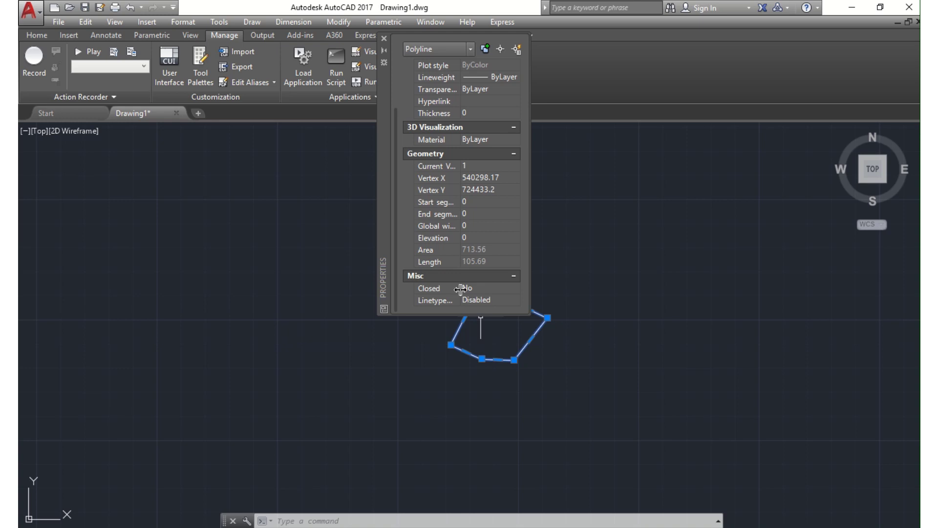
pyautogui.click(565, 202)
pyautogui.click(565, 210)
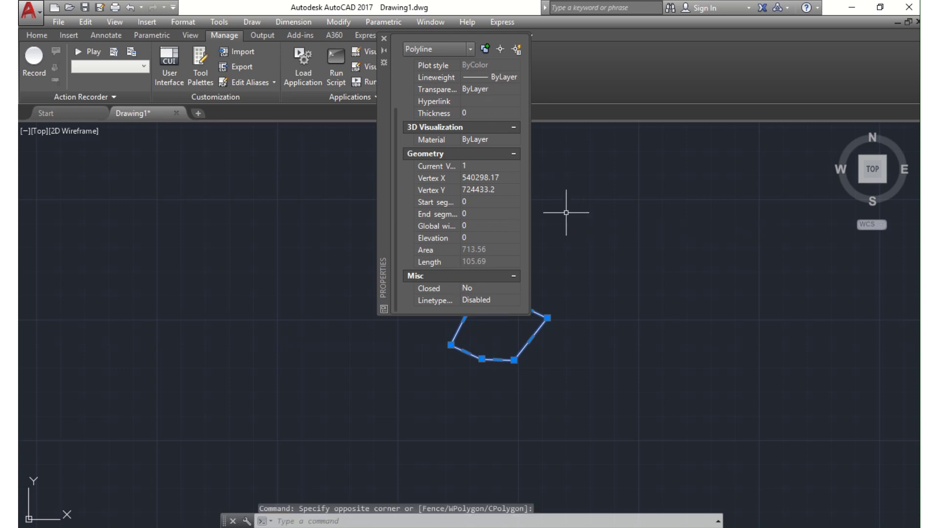
# - Close the Properties palette, then zoom and pan to centre the six-vertex parcel outline
pyautogui.click(383, 37)
pyautogui.scroll(3, 457, 355)
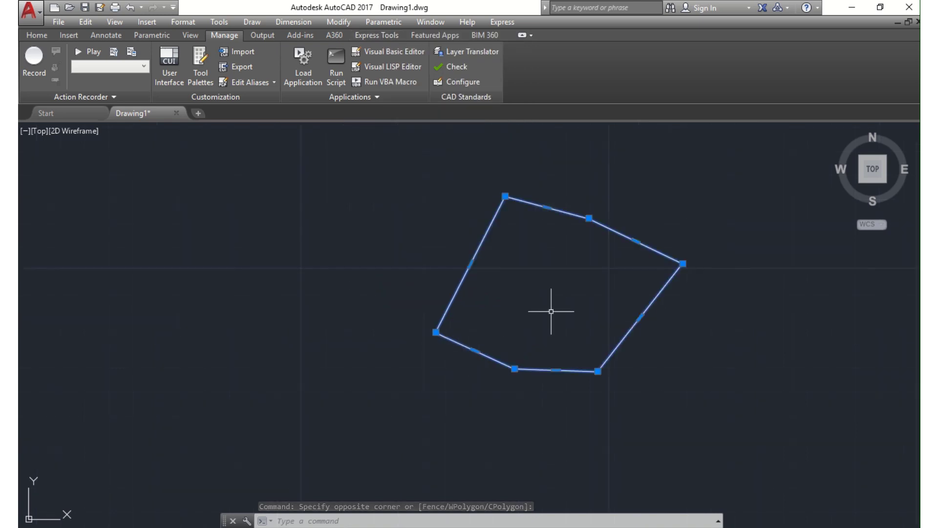
pyautogui.moveTo(551, 310); pyautogui.dragTo(435, 313, button='middle')
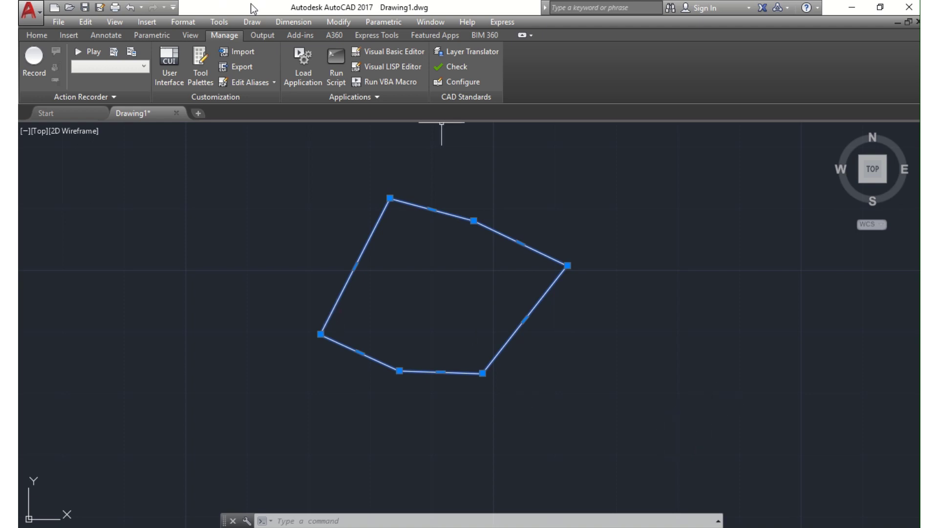
pyautogui.moveTo(254, 4)
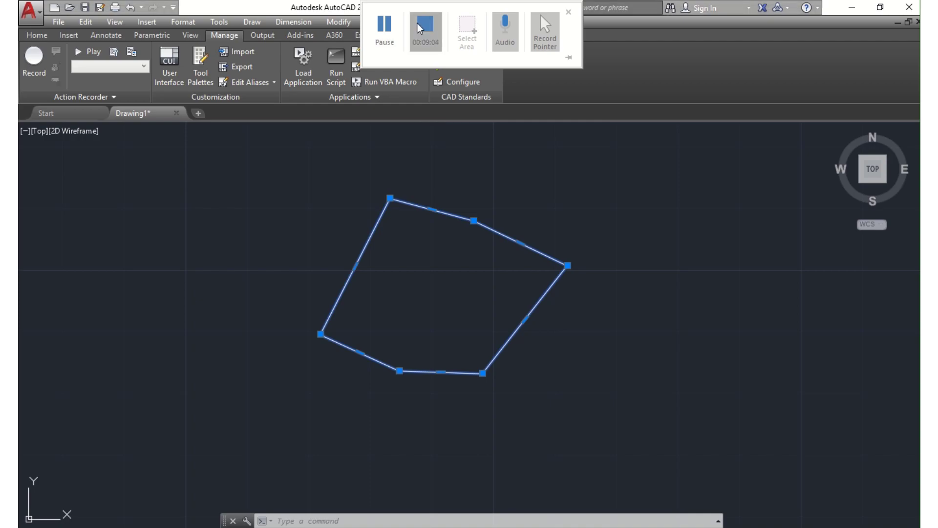